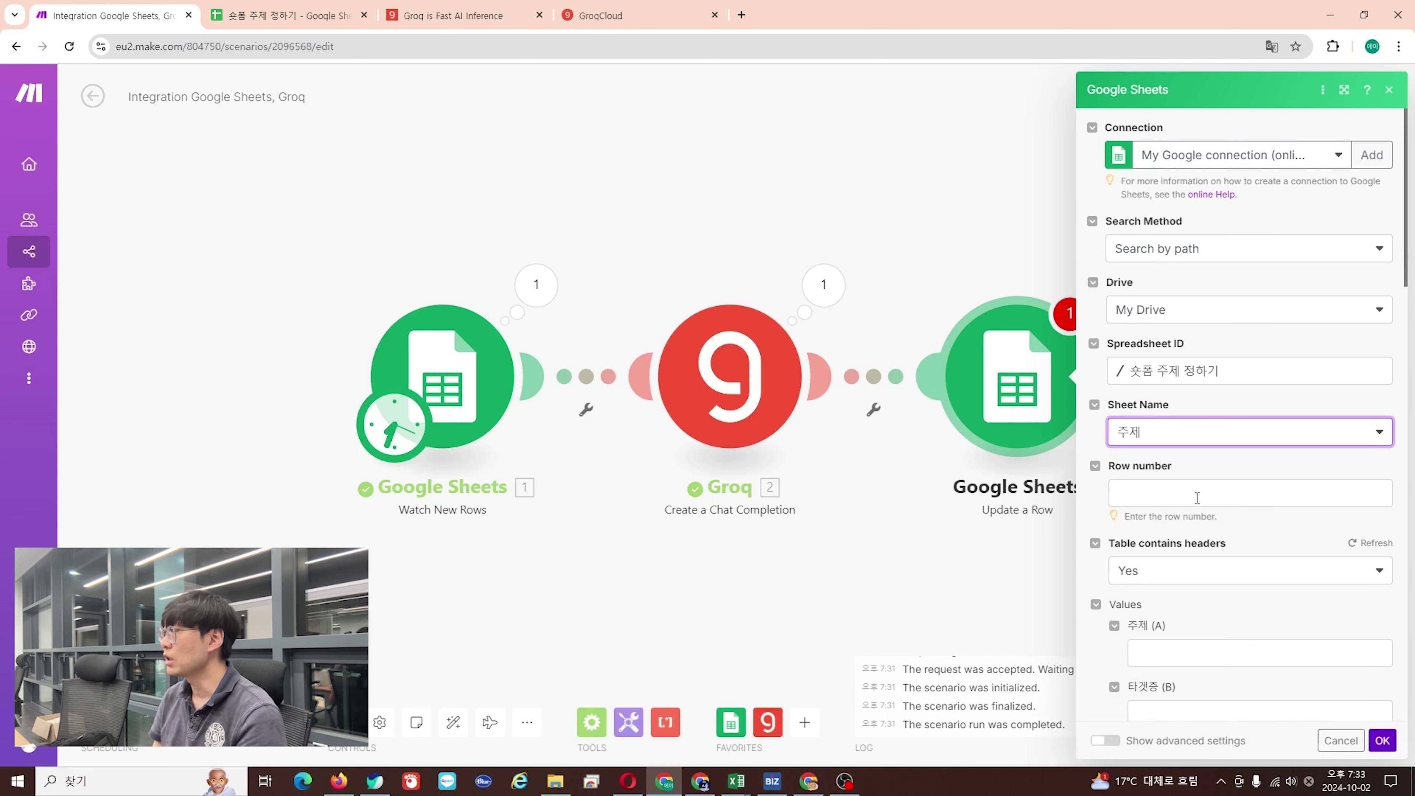
Map the Groq 2 Result to the 타겟층 (B) value in the Update a Row module.
scroll(1170, 479, "down", 3)
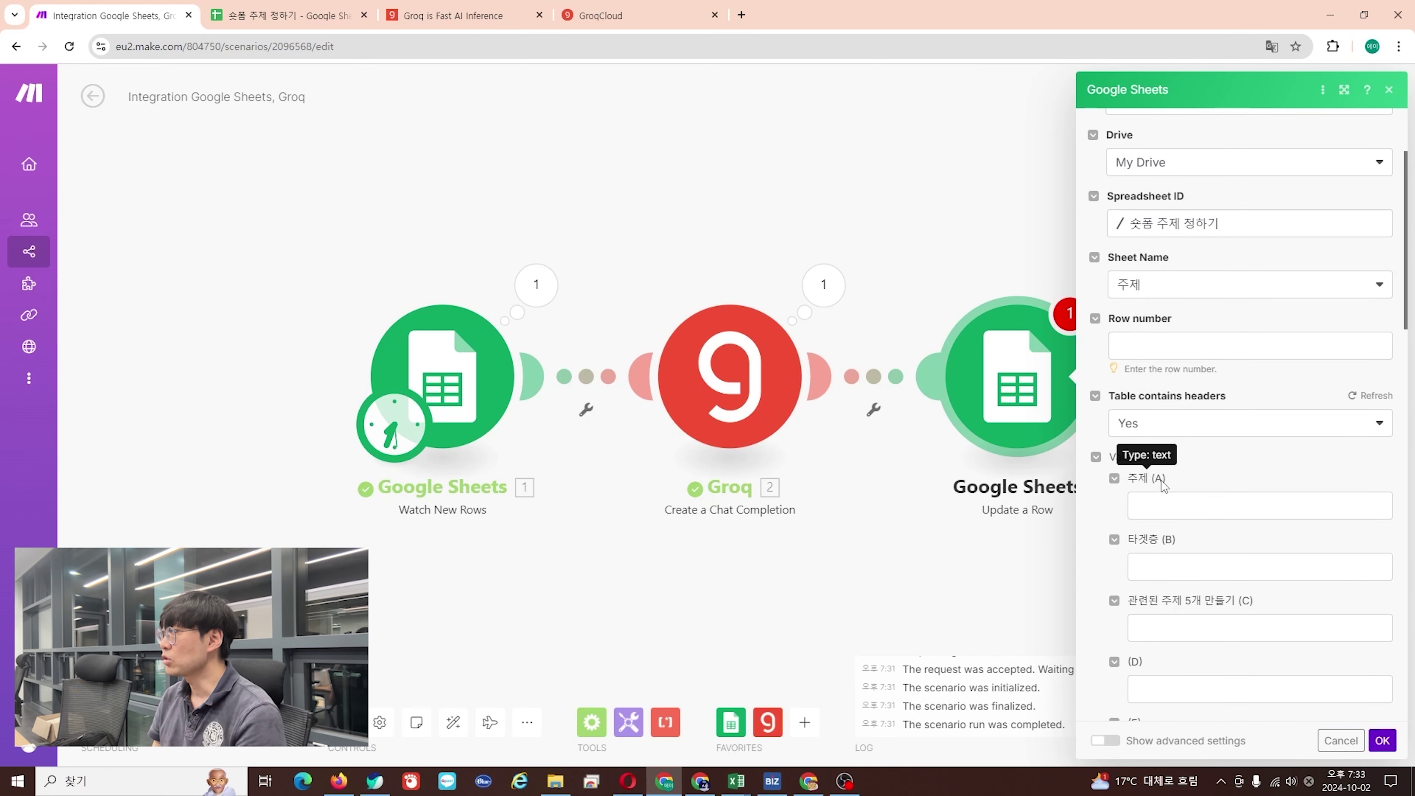
left_click(1180, 563)
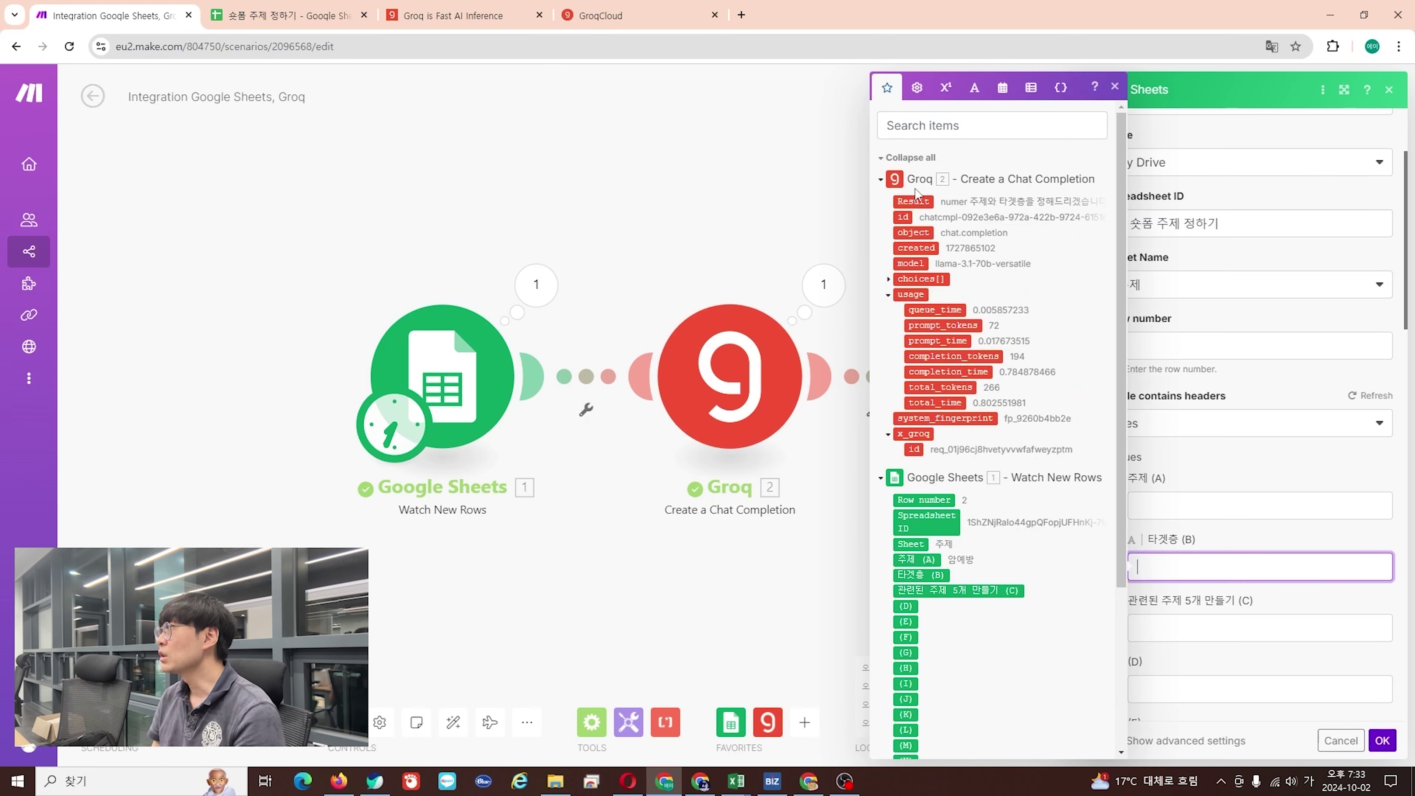
left_click(919, 199)
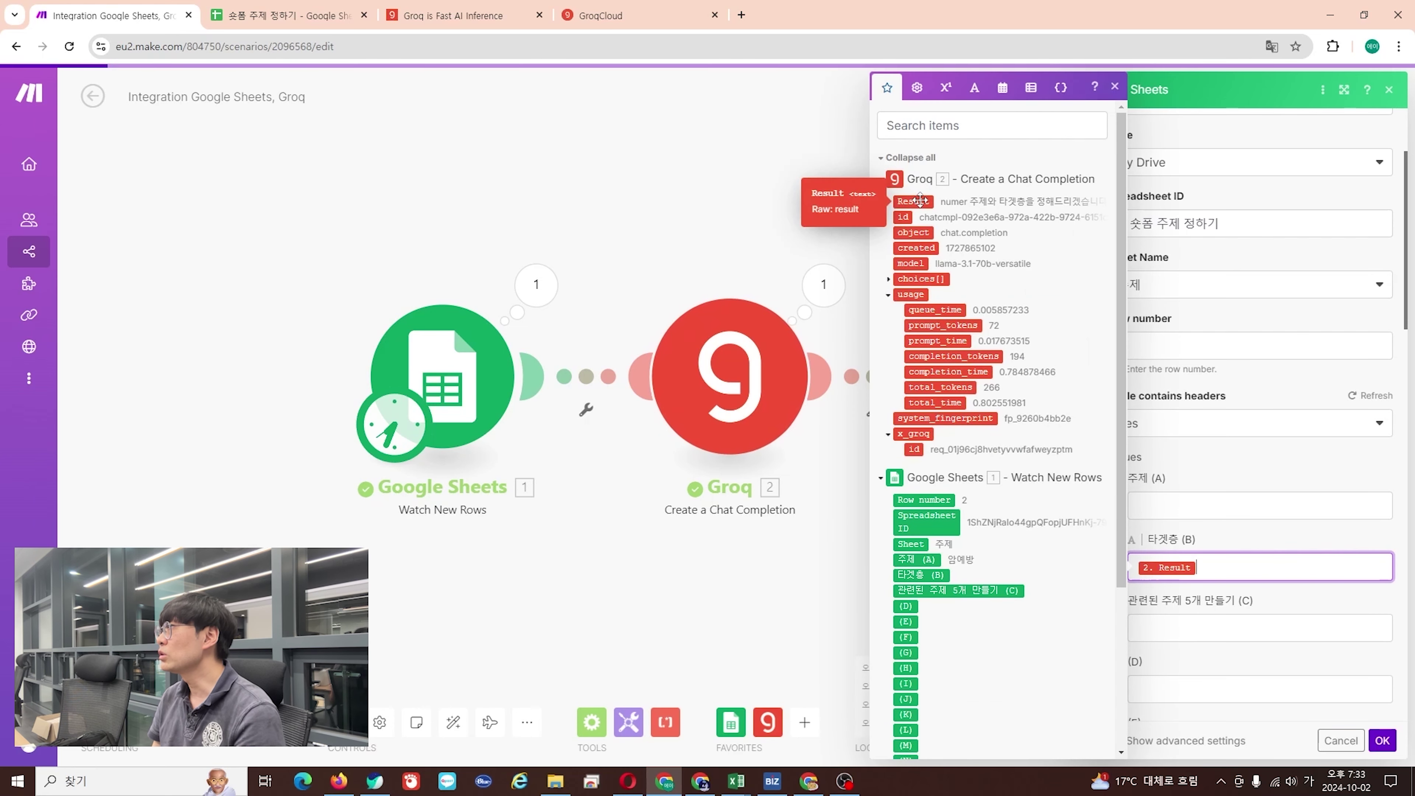
left_click(1383, 740)
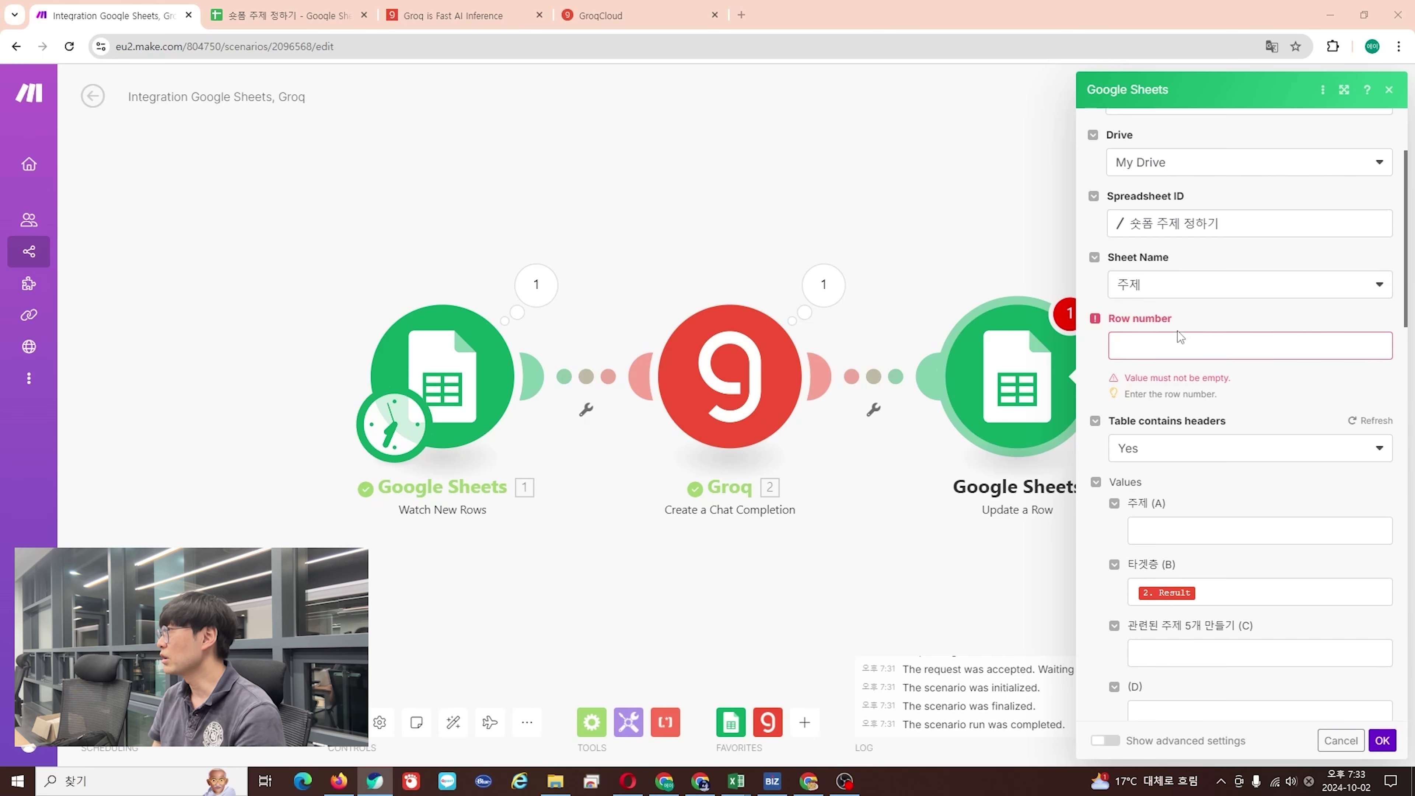
Map the row number of Update a Row to the Row number from Watch New Rows and save the module.
left_click(1181, 342)
left_click(905, 500)
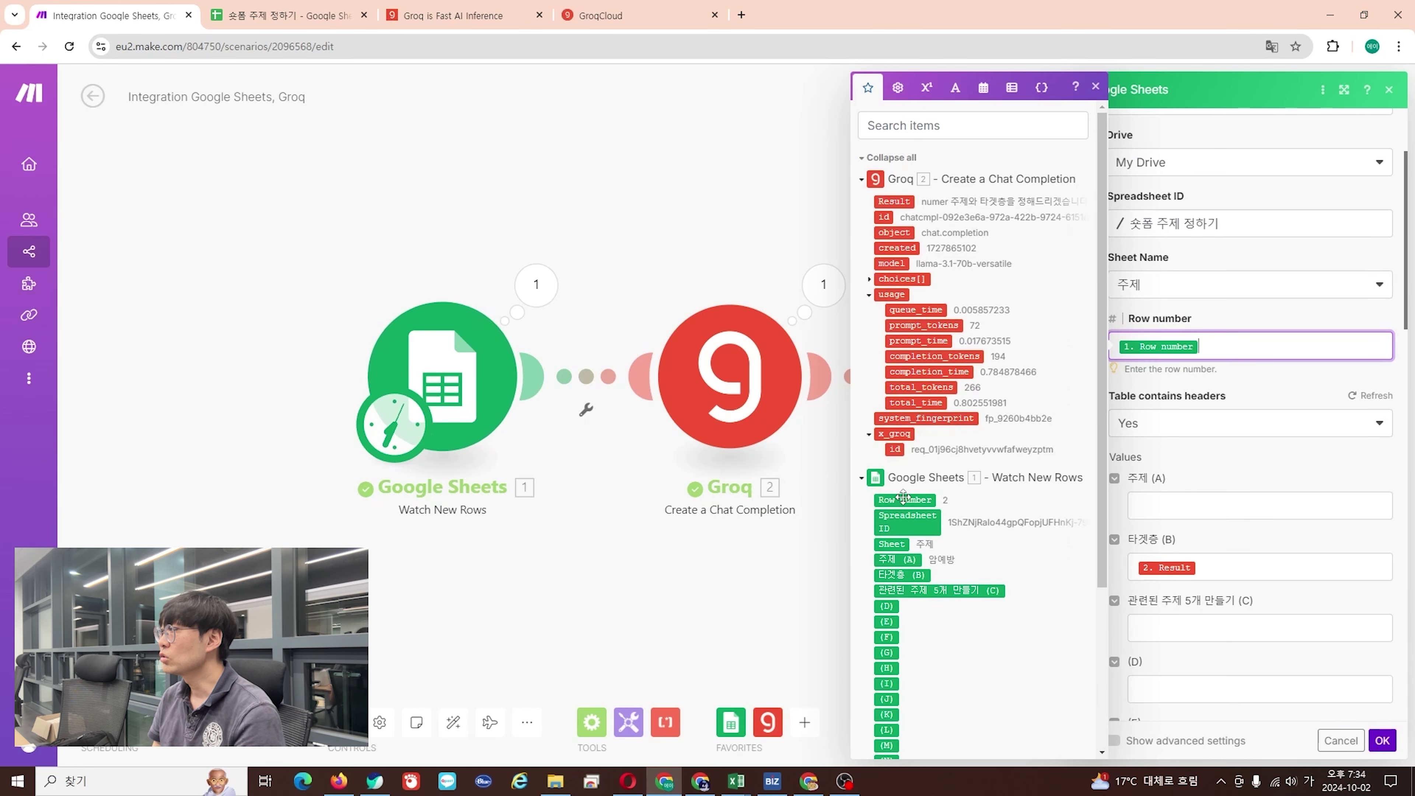
left_click(1277, 392)
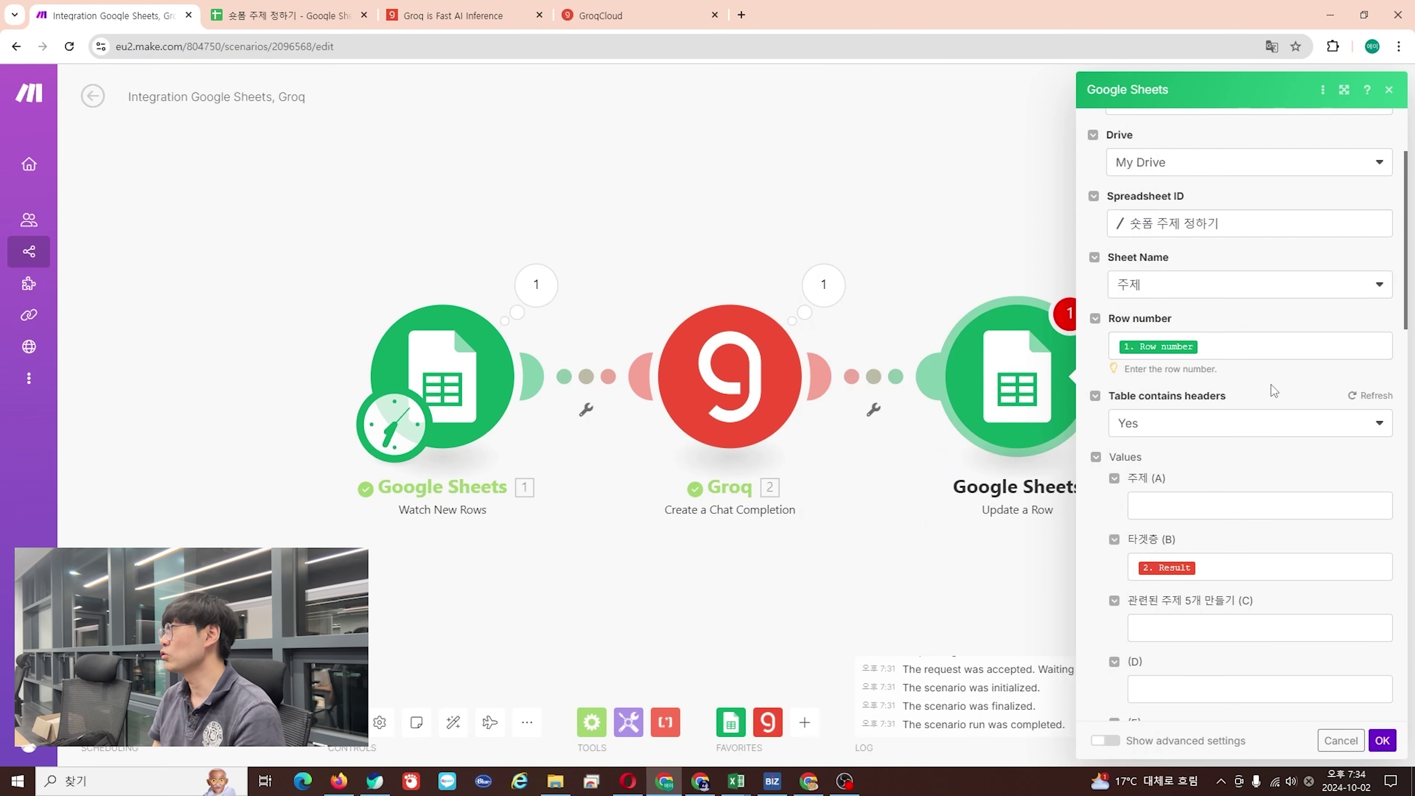
left_click(1383, 740)
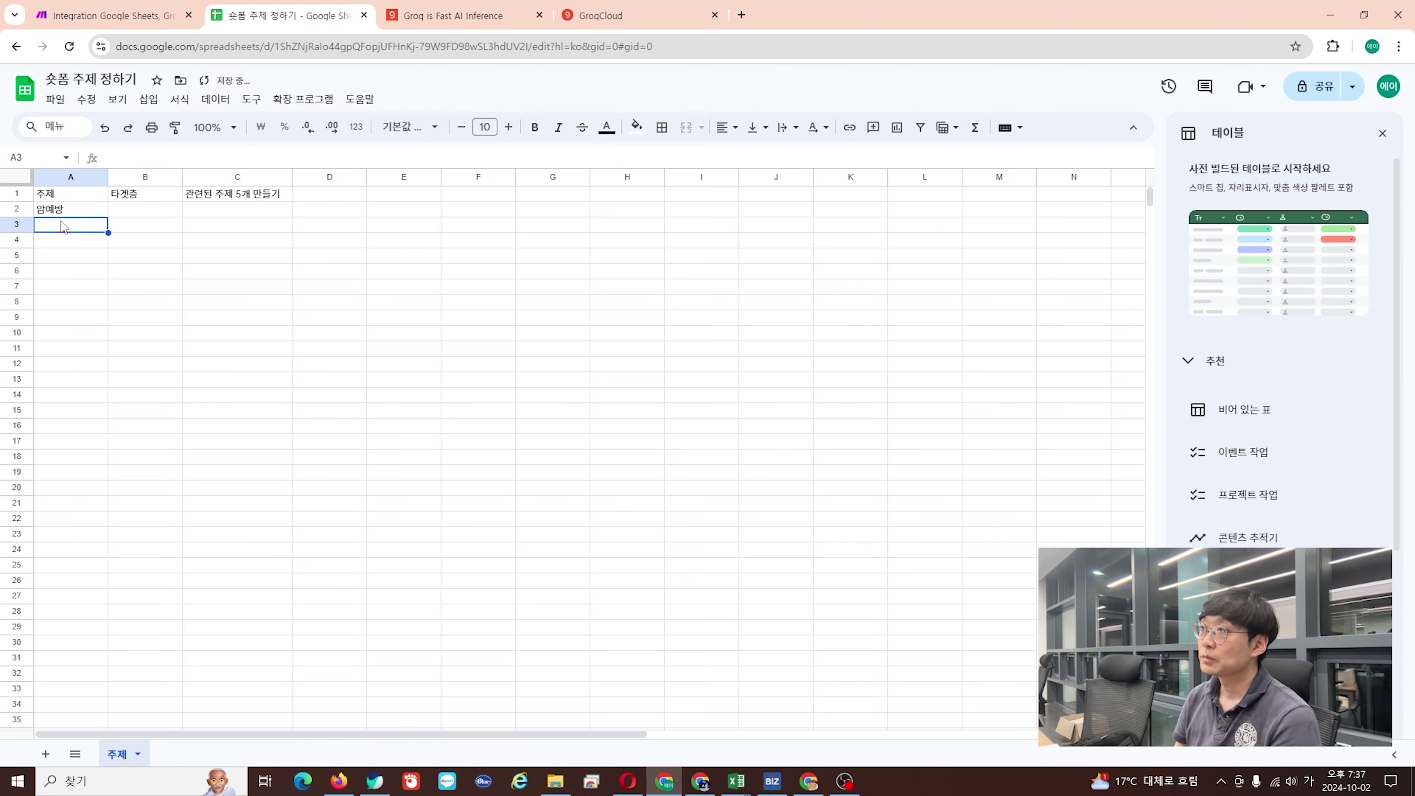
Enter the topic 아침식사 만들기 in cell A3 of the sheet and run the Make scenario once.
type("아침")
type("식사 매")
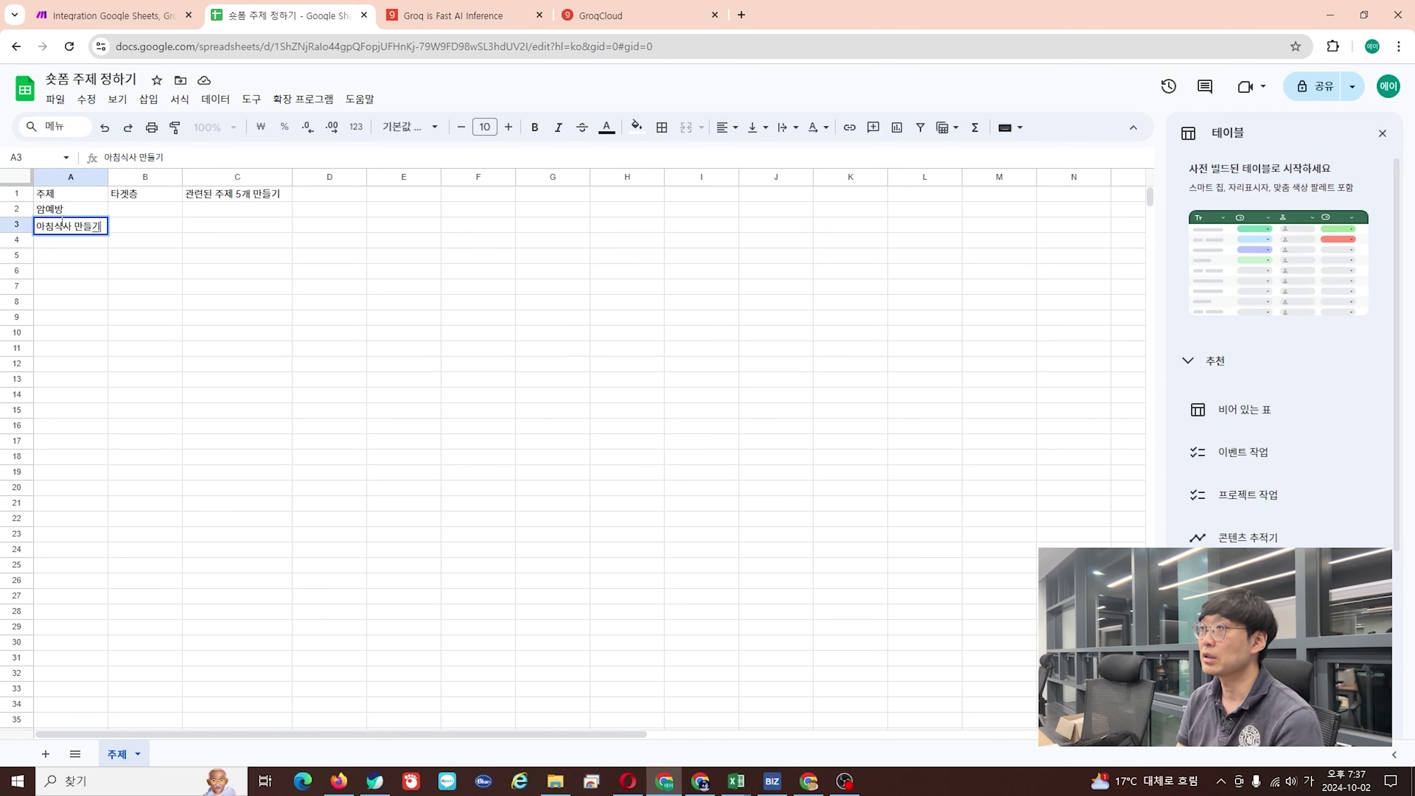
left_click(326, 317)
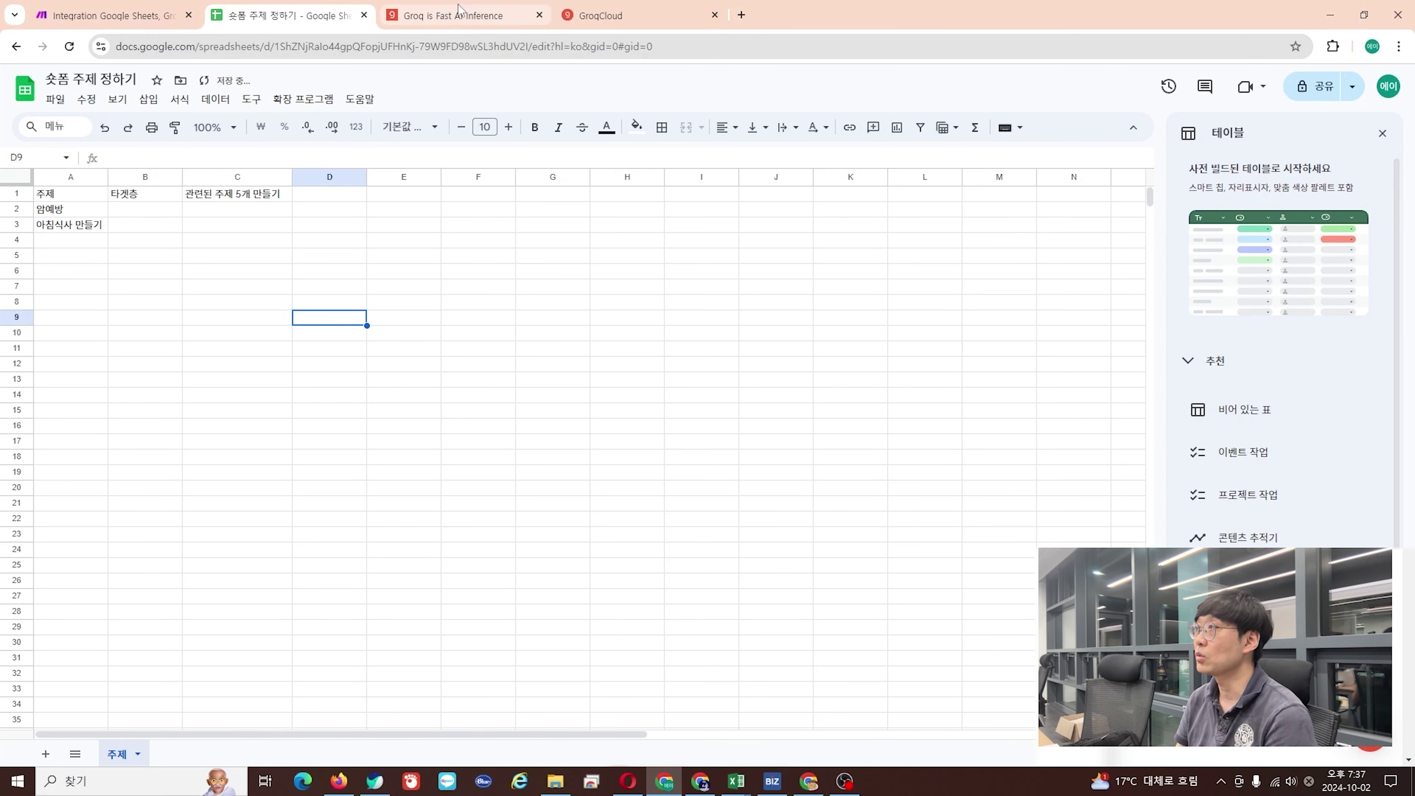
left_click(112, 16)
left_click(161, 681)
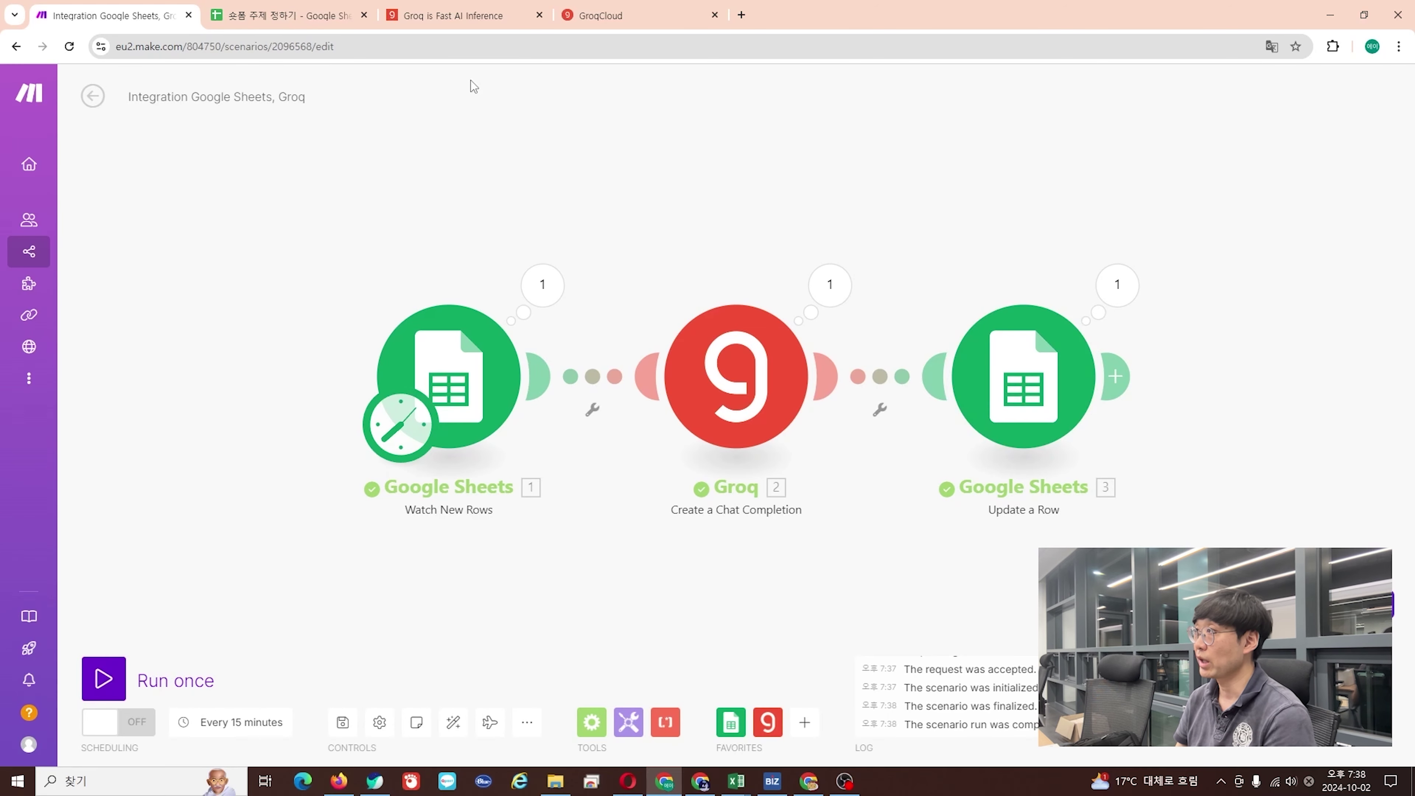
Switch to the 숏폼 주제 정하기 spreadsheet and widen the 타겟층 column B to roughly four times its width.
left_click(280, 13)
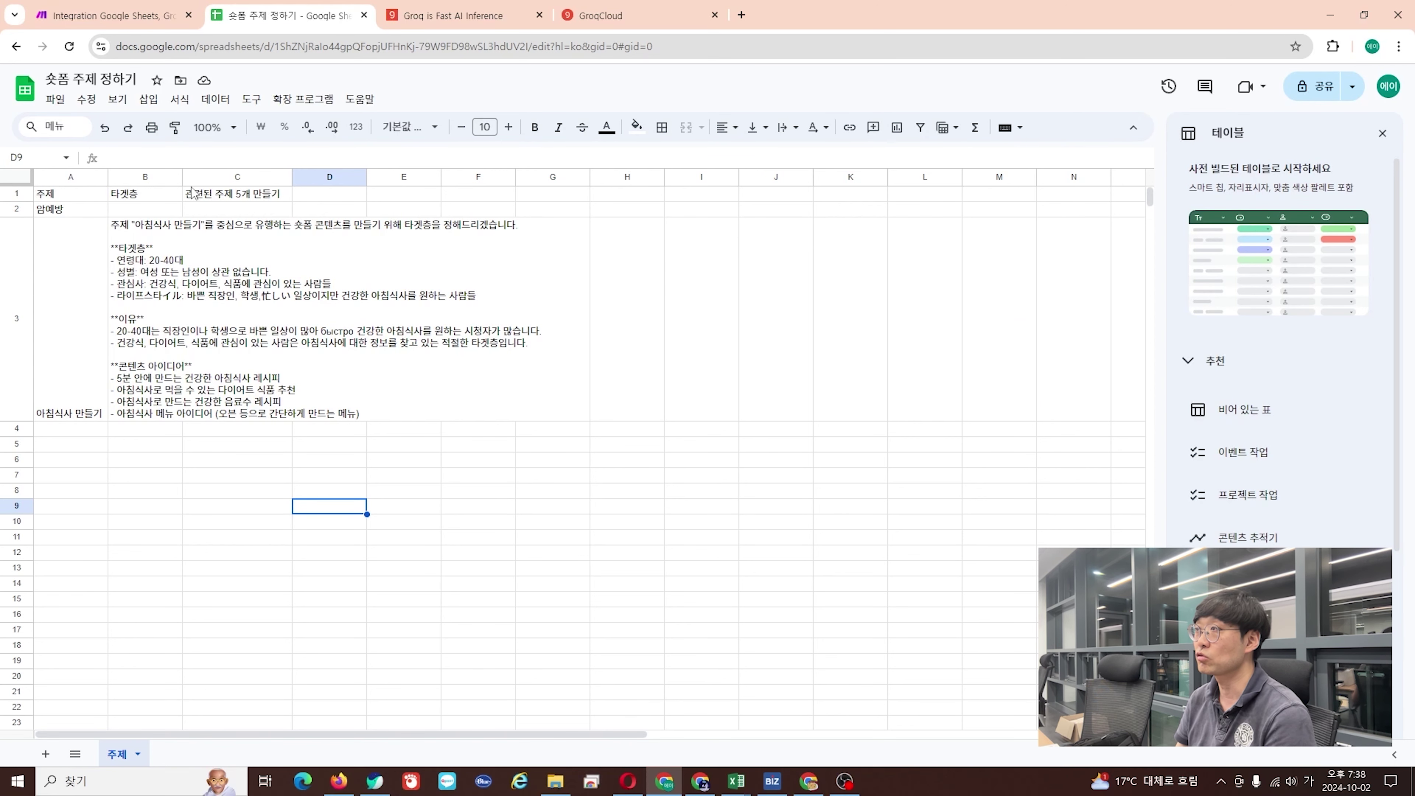
left_click_drag(184, 176, 422, 177)
left_click(499, 554)
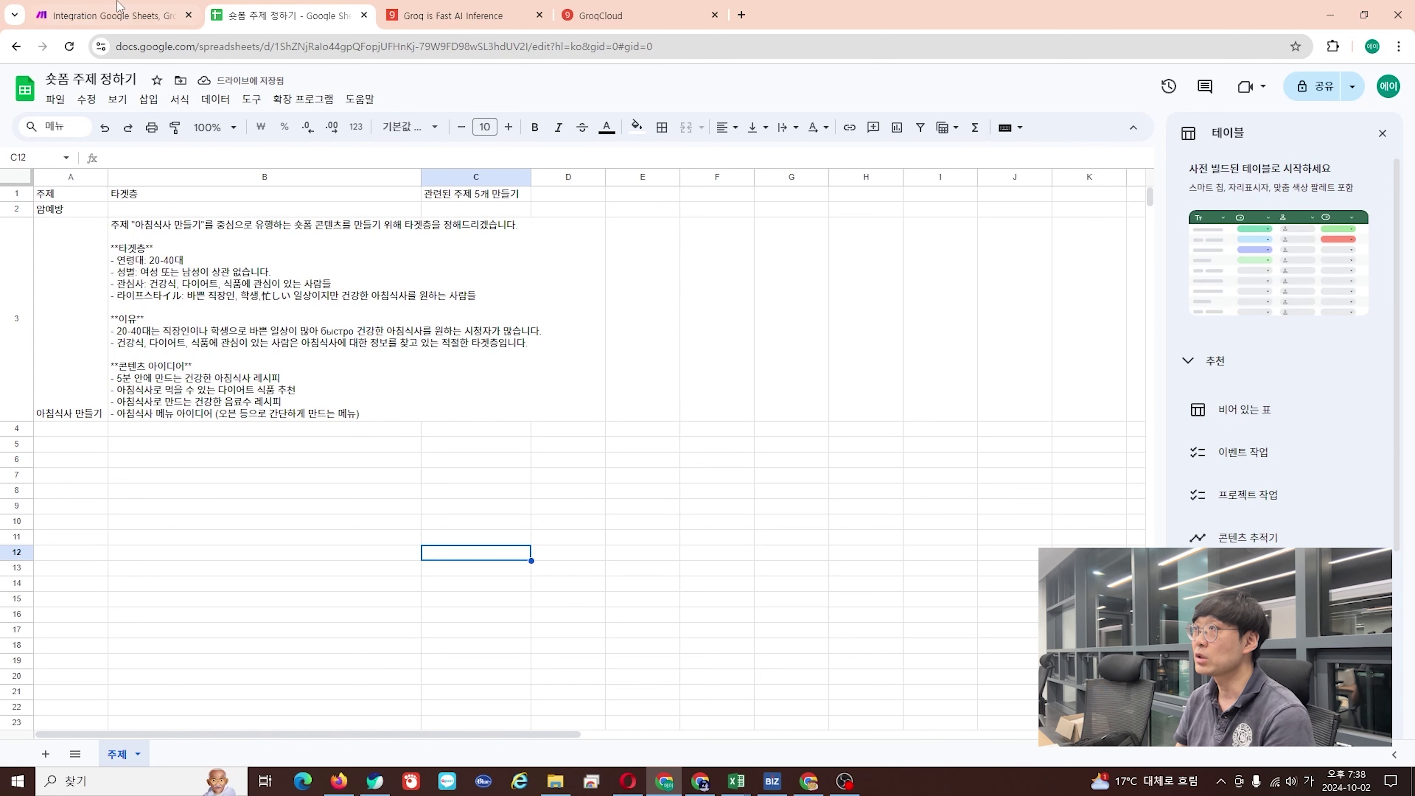
In the Make scenario, add the line "한글로 반드시 만들어줘" to the first Groq module's message content and save it.
left_click(92, 8)
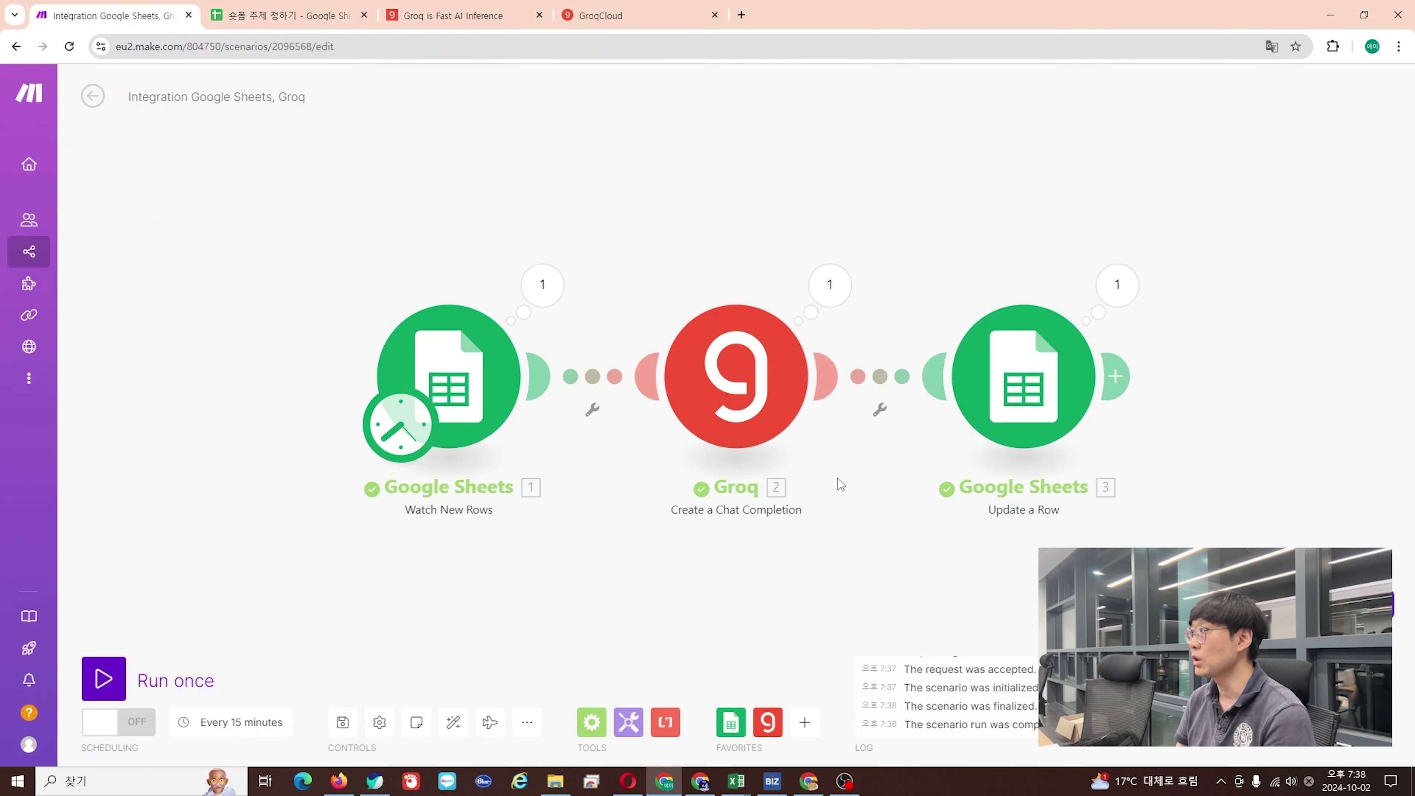
left_click(1050, 434)
key("Return")
type("한글로 반드시 만들어줘")
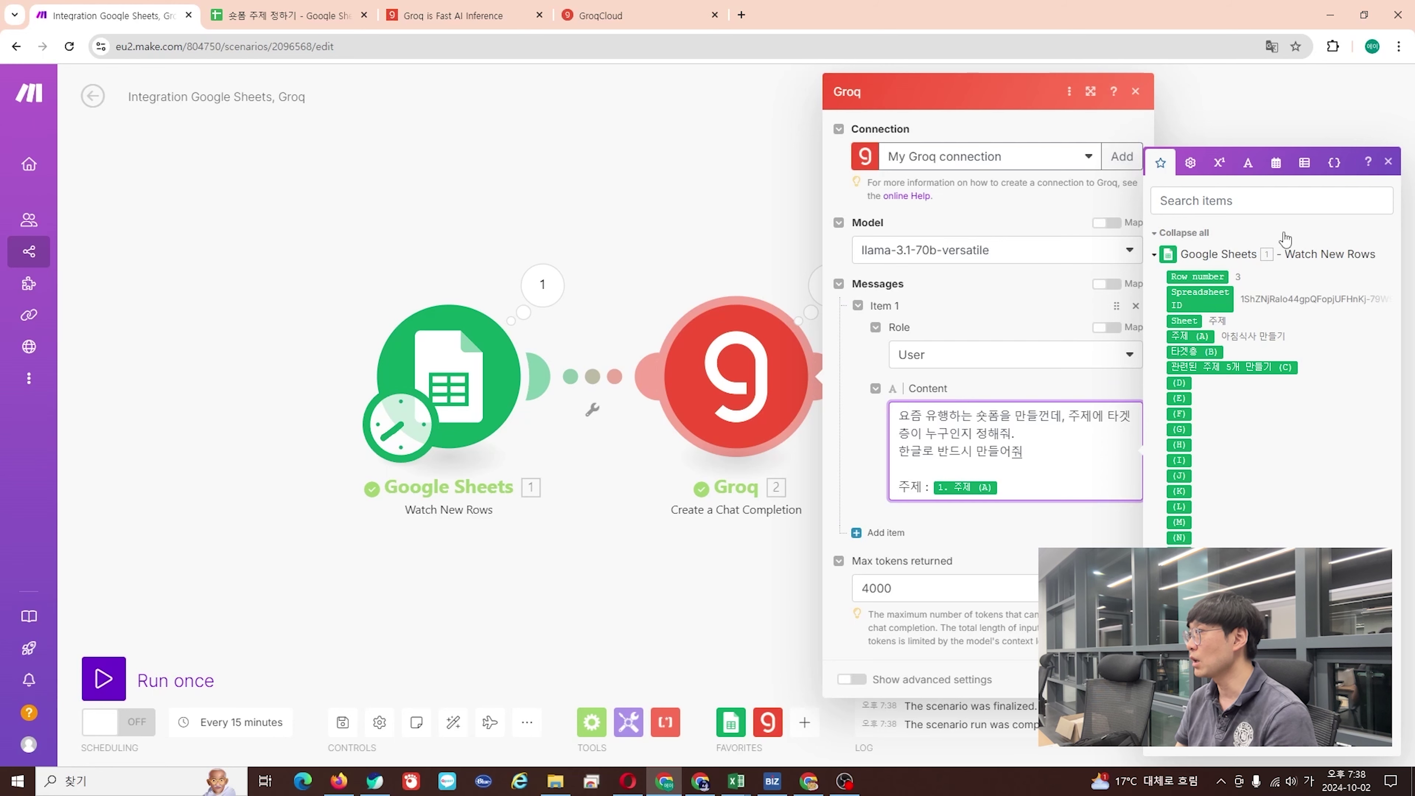
left_click(1388, 162)
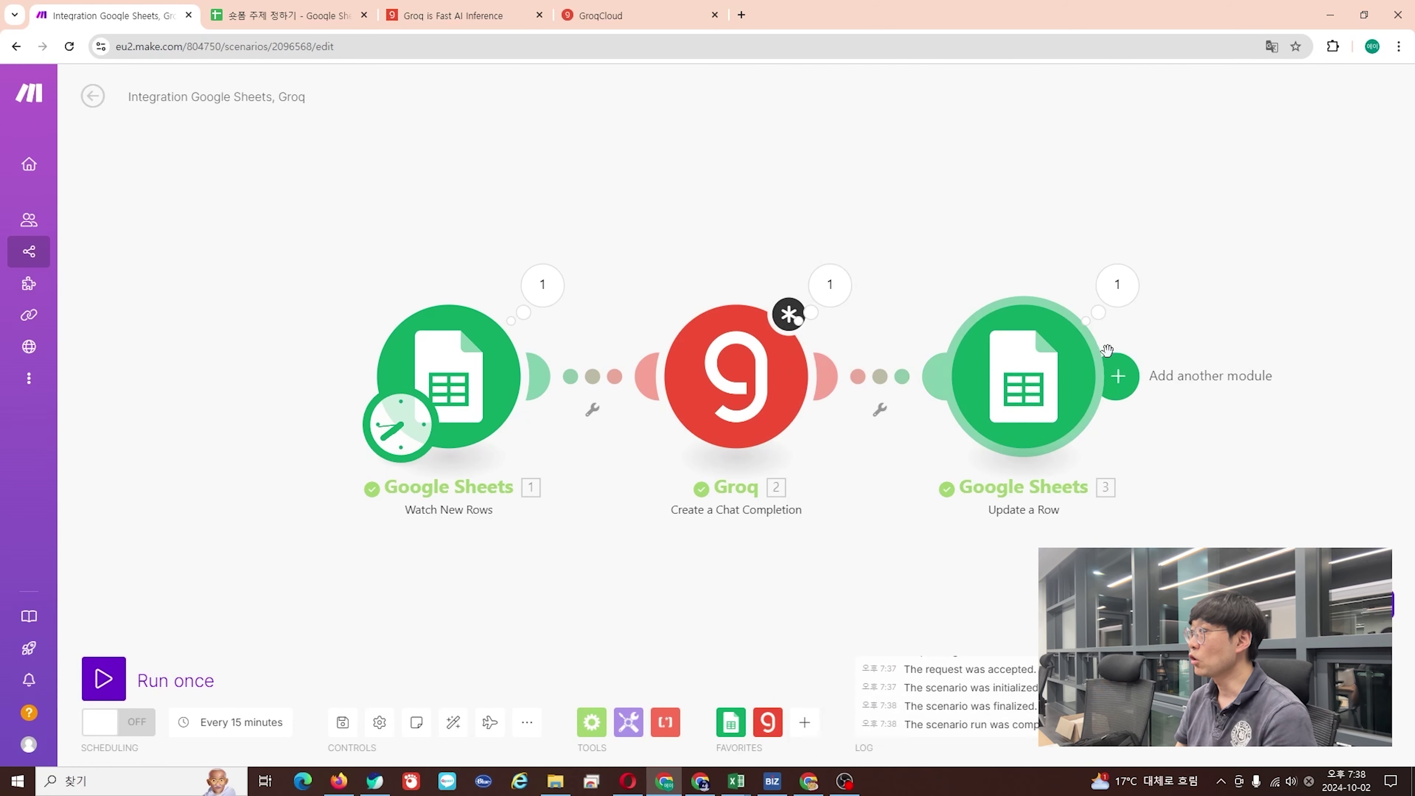
Add a Groq Create a Chat Completion module after the Update a Row module in the Make scenario.
key("ctrl+Tab")
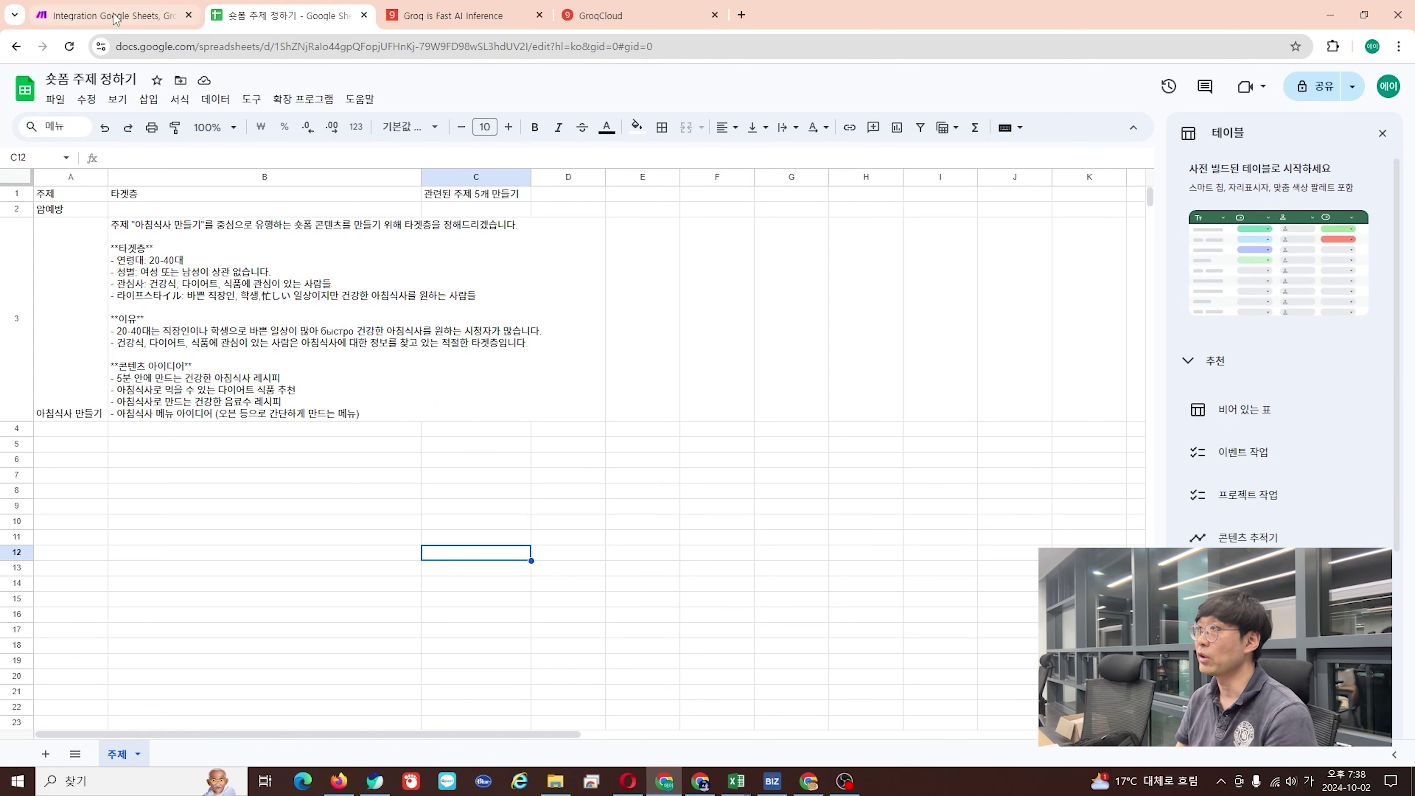
key("ctrl+shift+Tab")
left_click(1153, 389)
left_click(1191, 290)
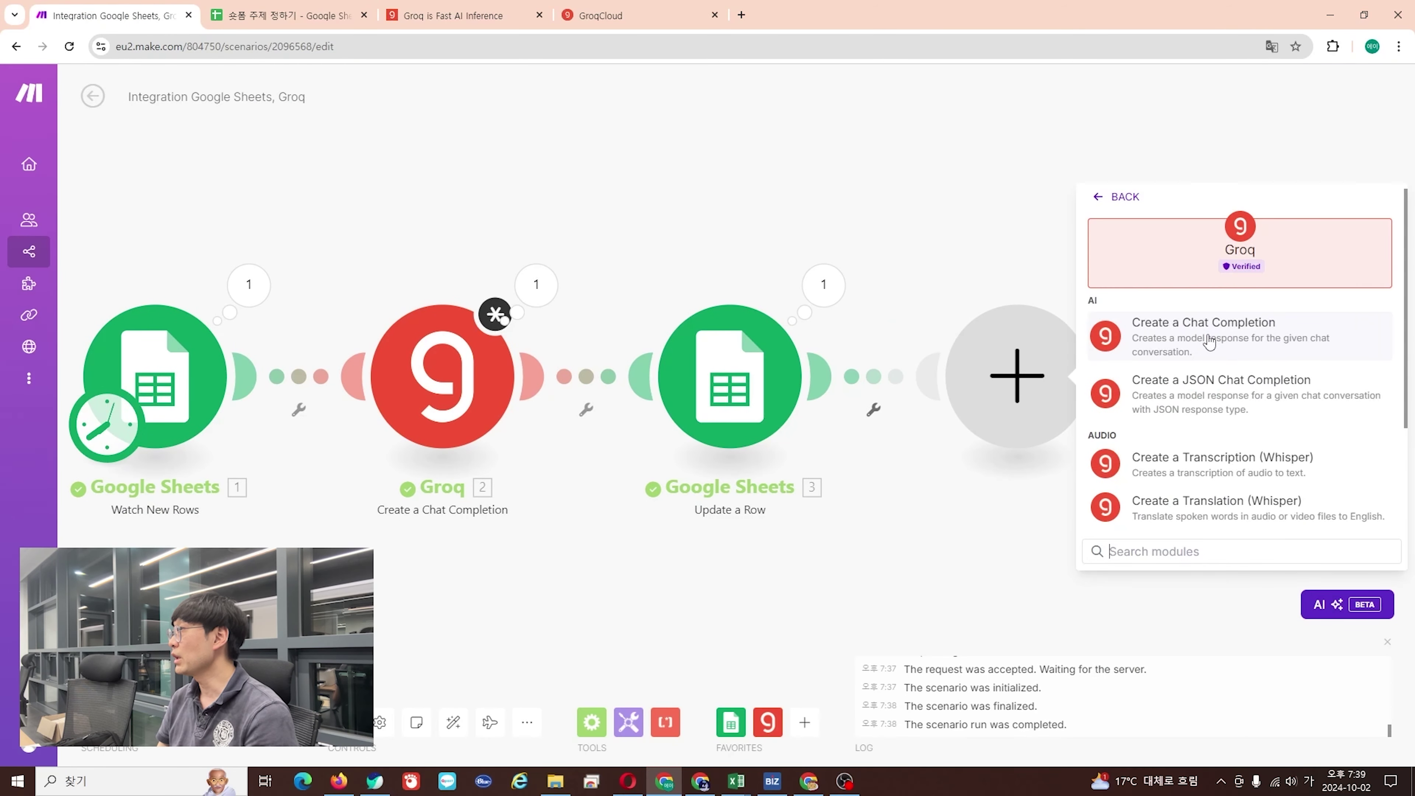
left_click(1208, 340)
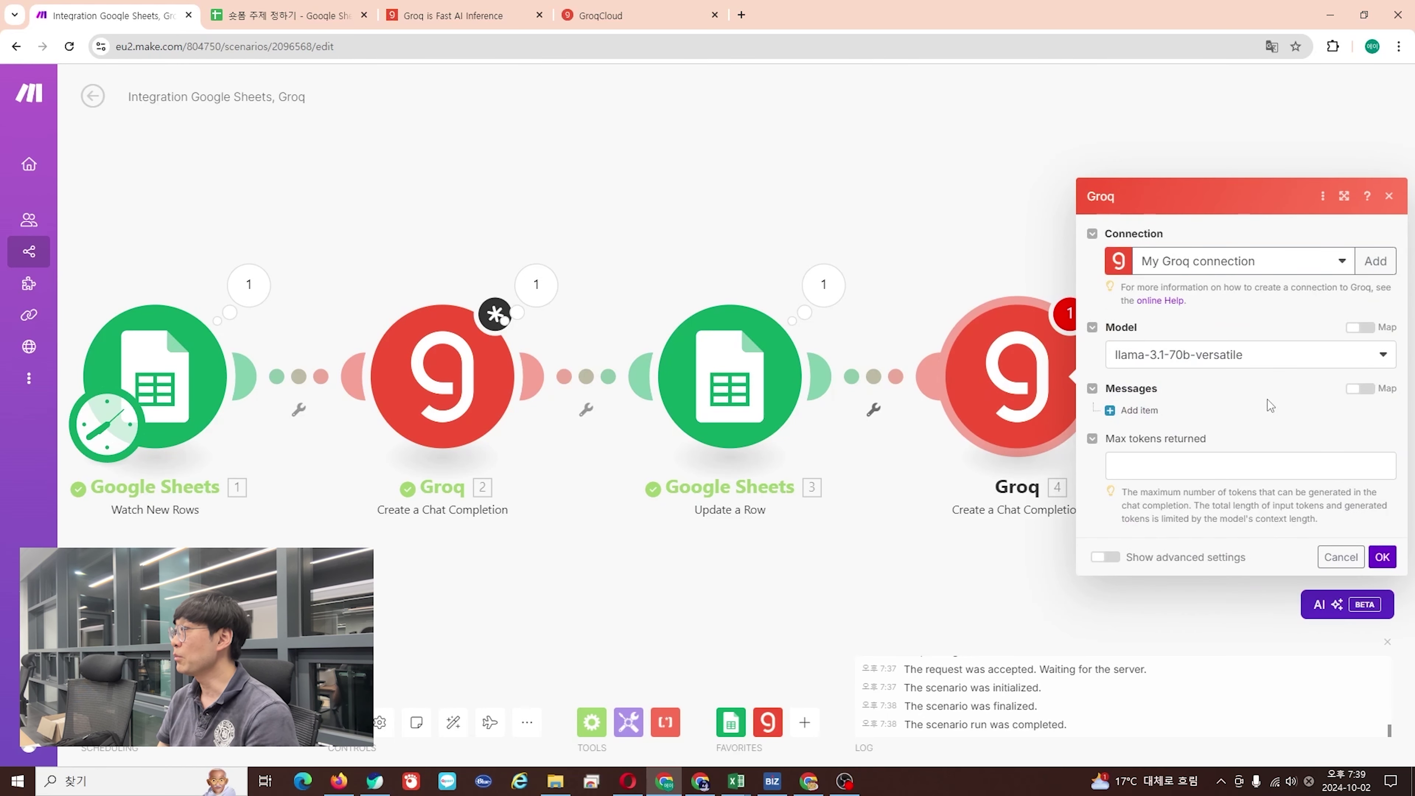
Add a message item with the User role to the new Groq module and start its content.
left_click(1113, 413)
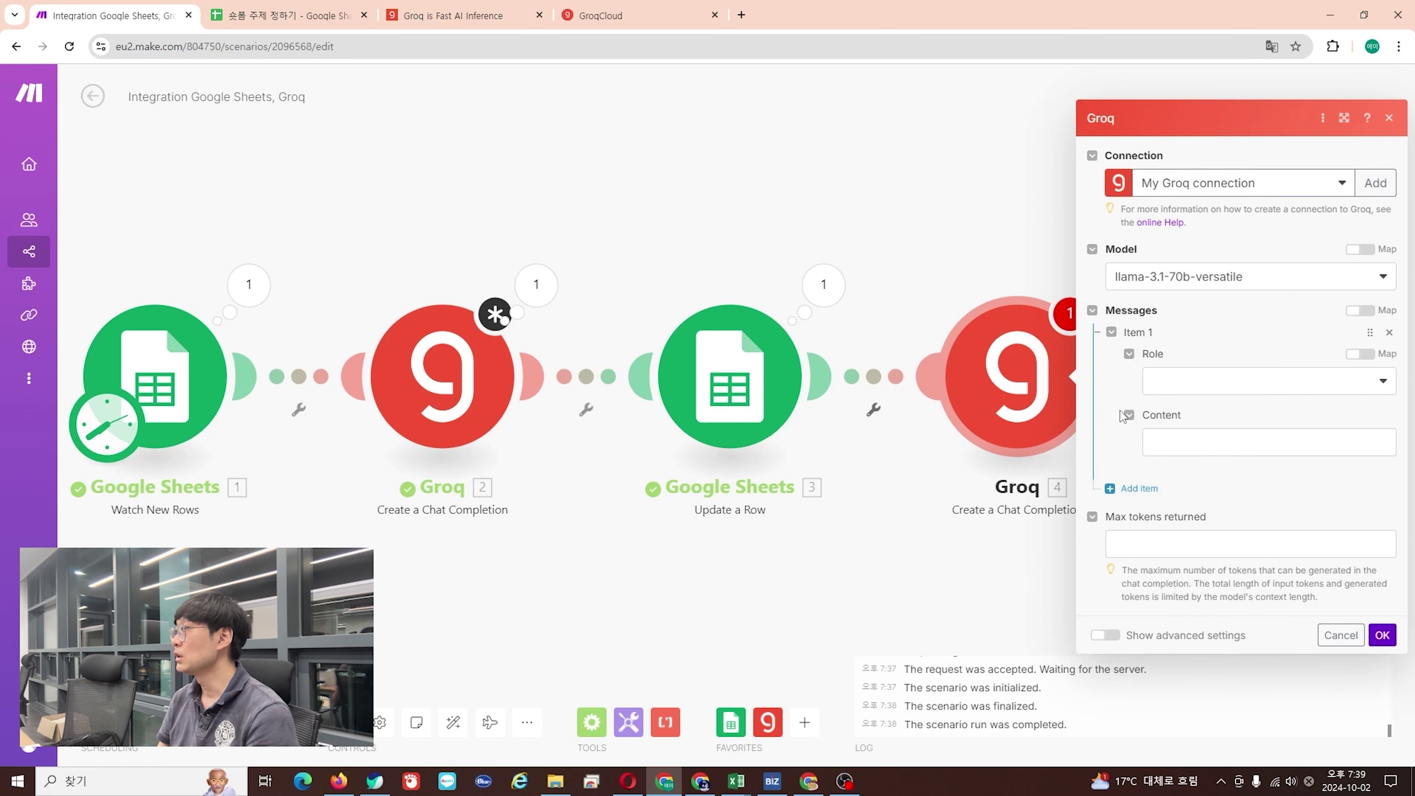
left_click(1205, 385)
left_click(1222, 456)
left_click(1230, 442)
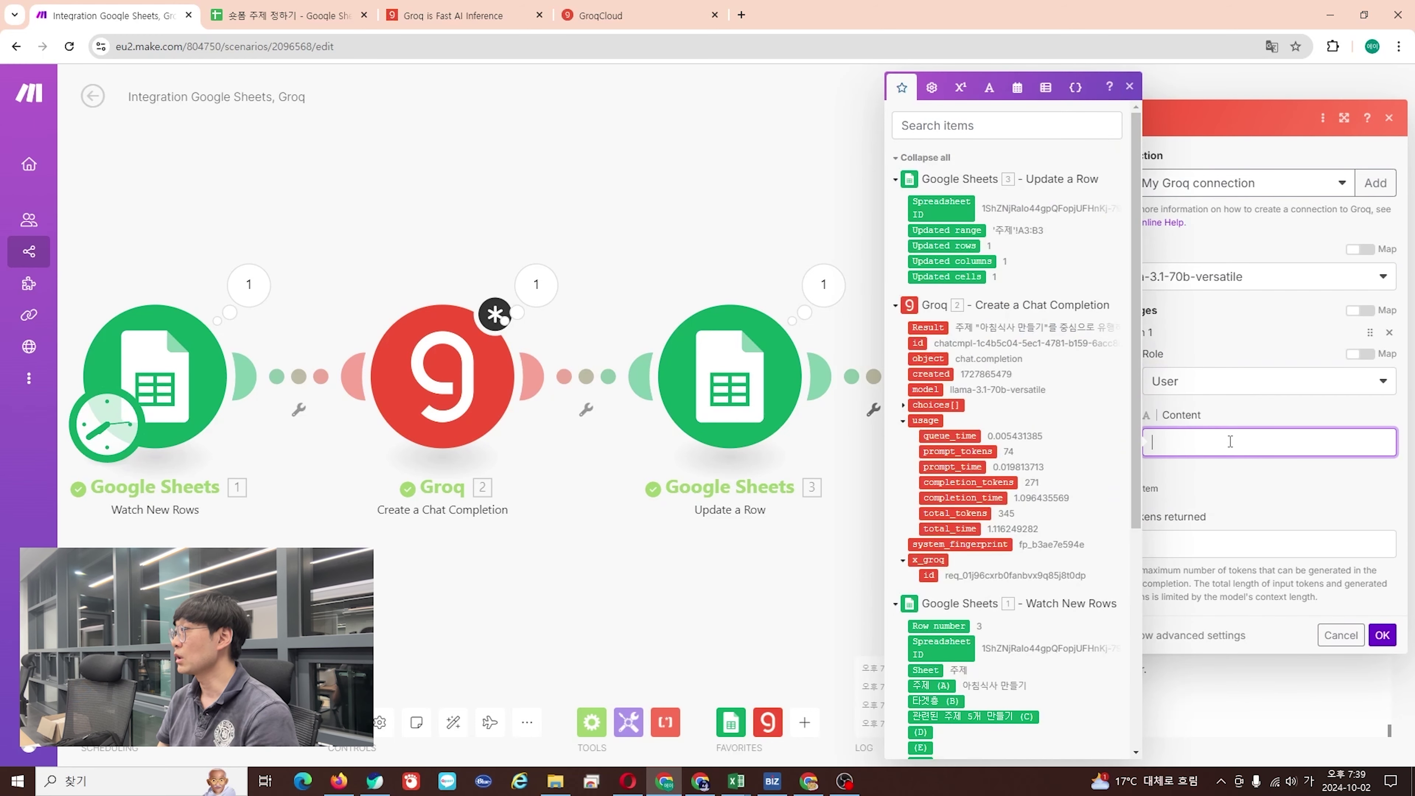
Write the message content "주제를 가지고, 타켓층에 맞게 쇼츠로 제작할 수 있는 타겟층이 관심을 가질수 있는 재미있는 주제 5개 만들어줘.".
type("주제를")
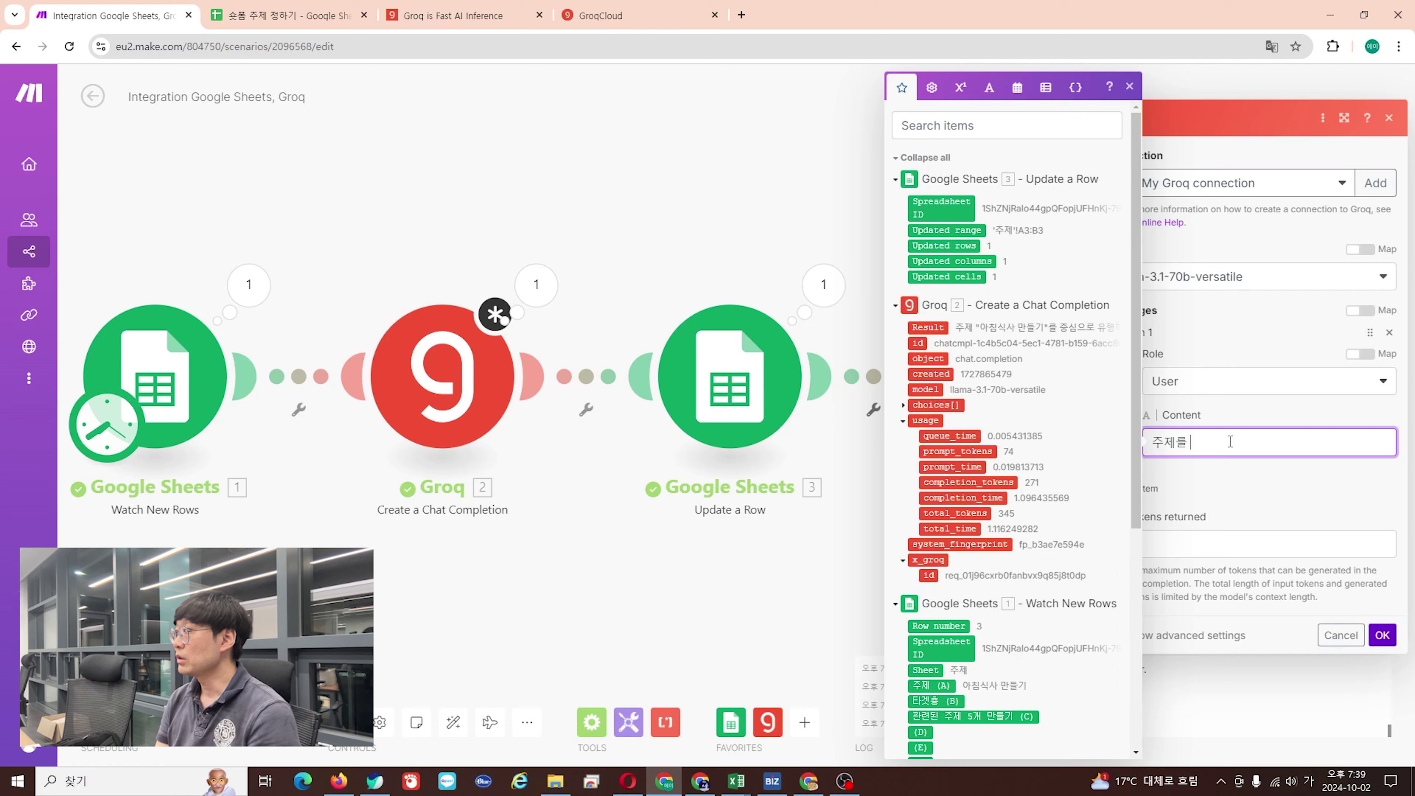
type(" 가지고 타케")
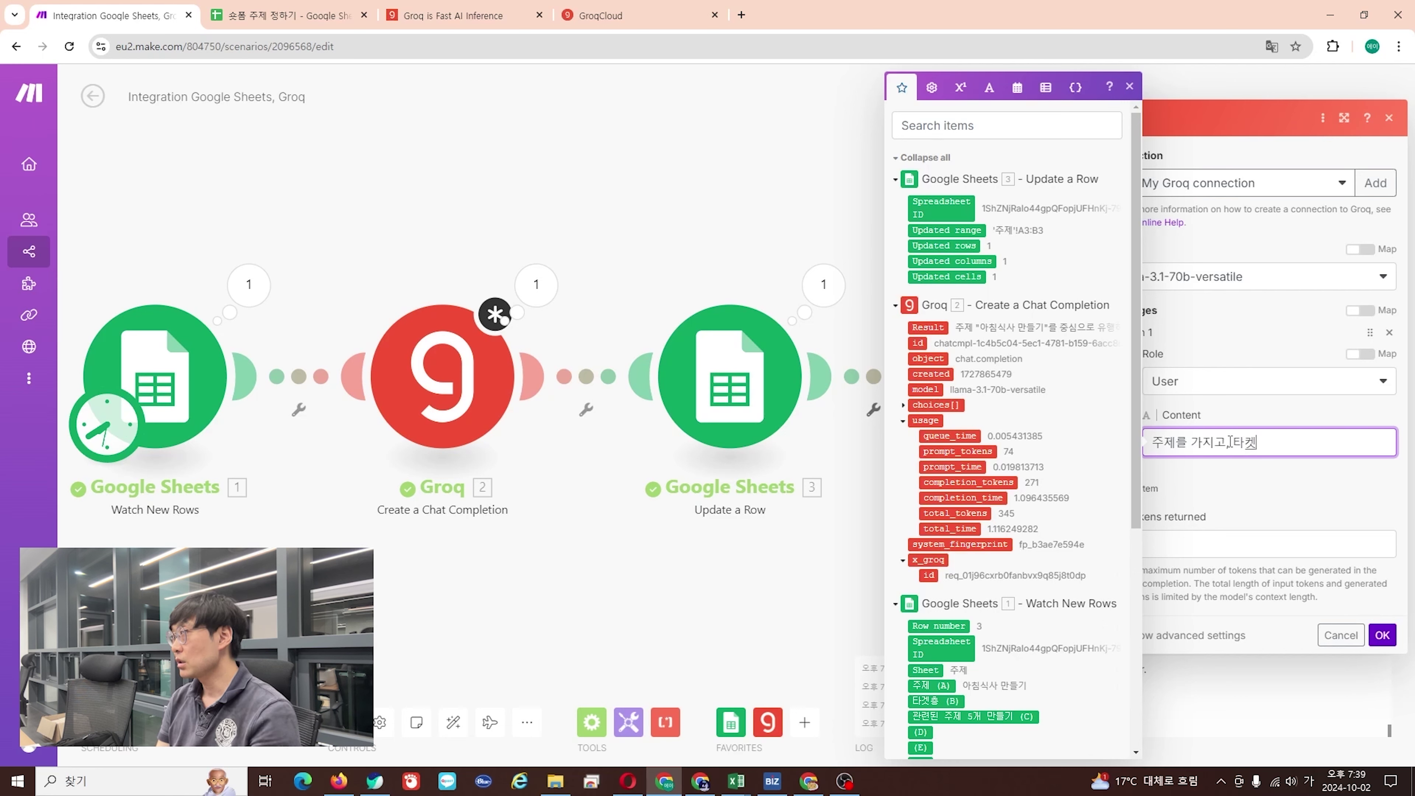
type("층에 맞게 쇼")
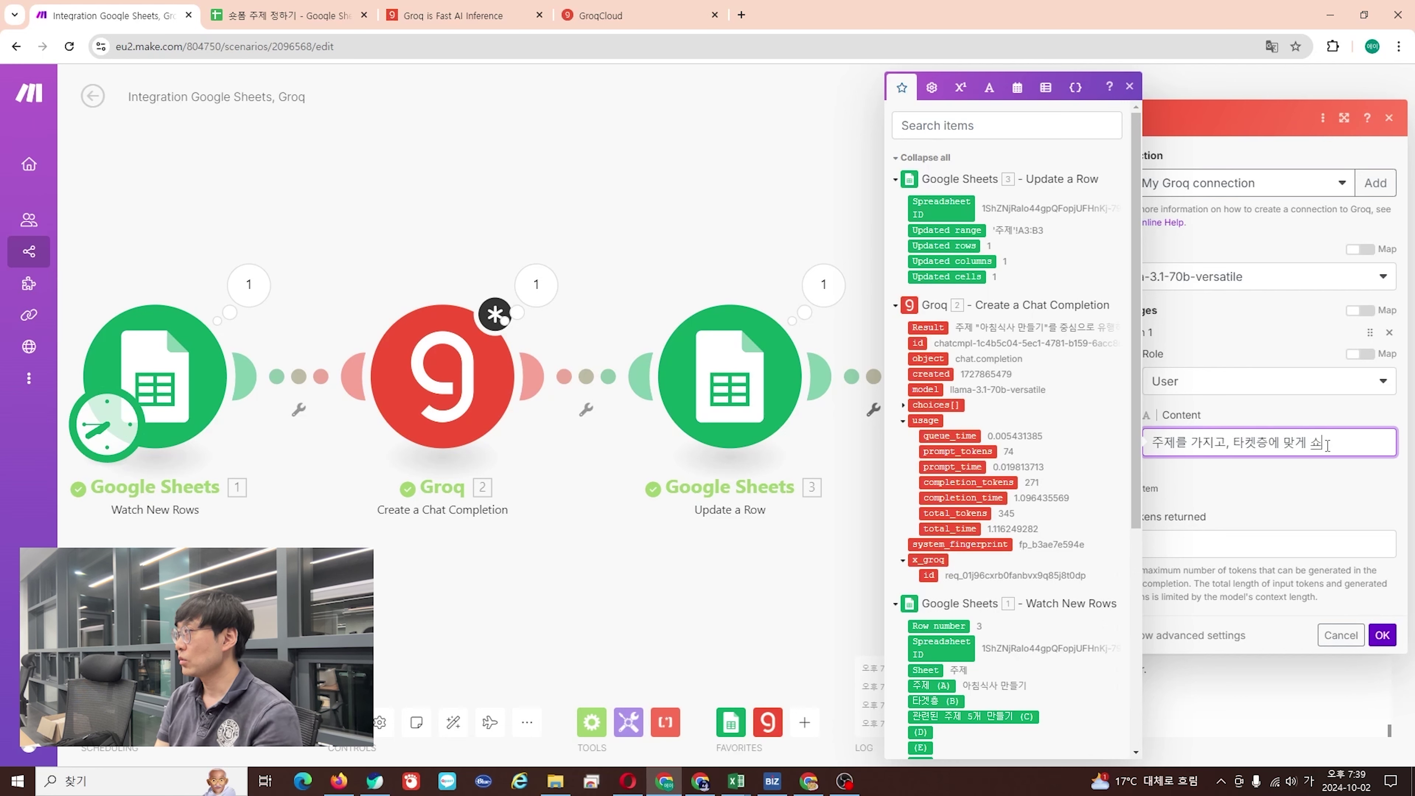
type("츠로 제작")
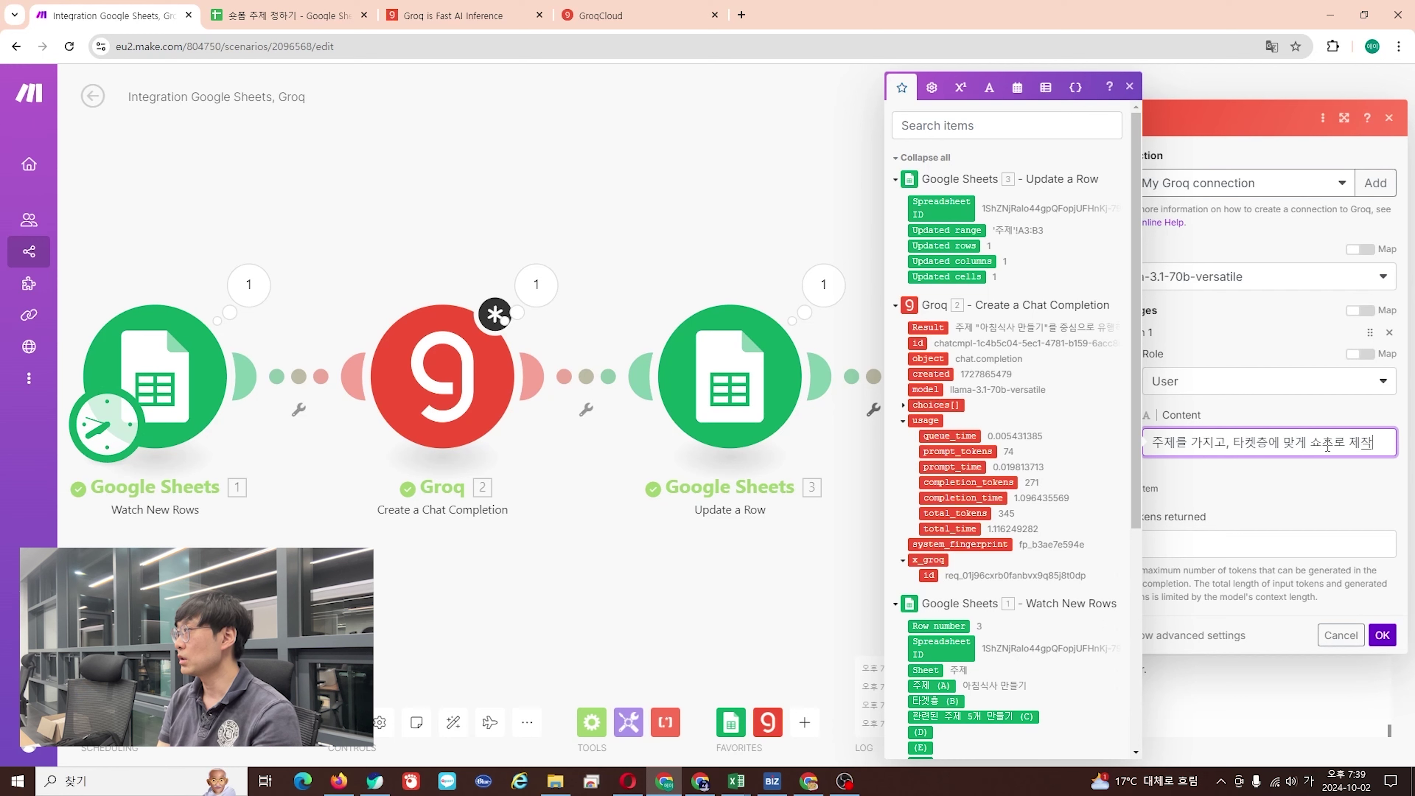
type("할 수 이는 타겟층이 관심")
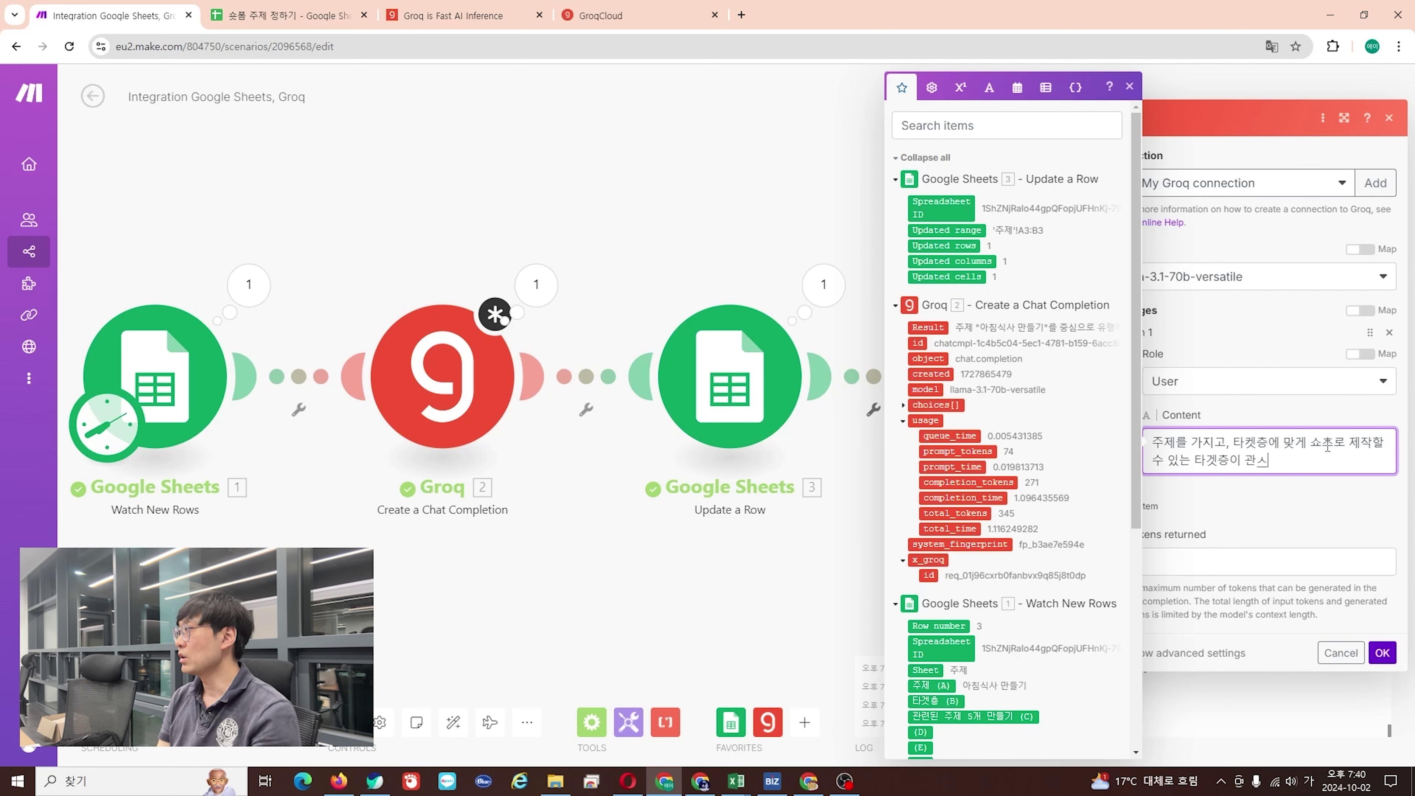
type("을 가질수 있는 재미있는")
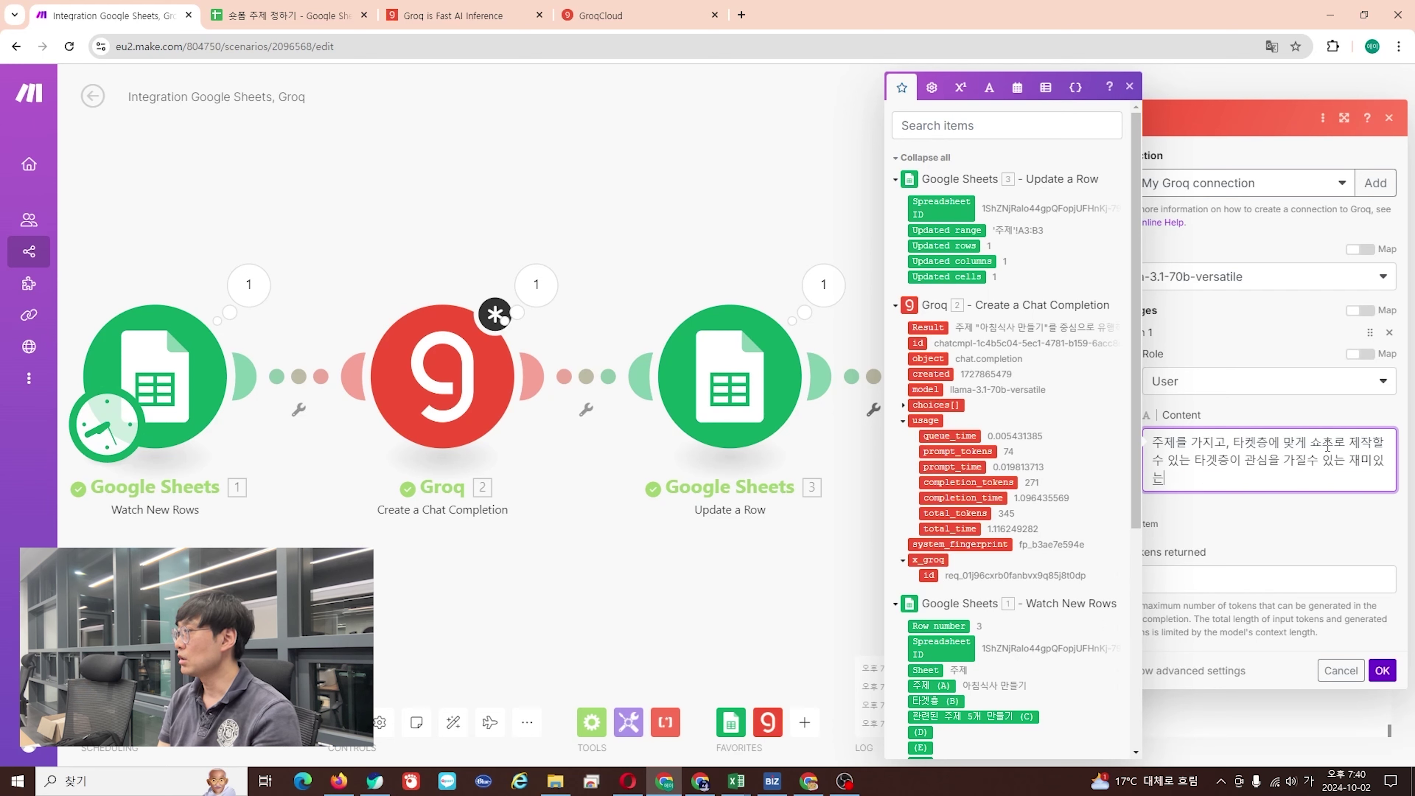
type(" 주제 5개 만드어줘.")
key("Return")
key("Return")
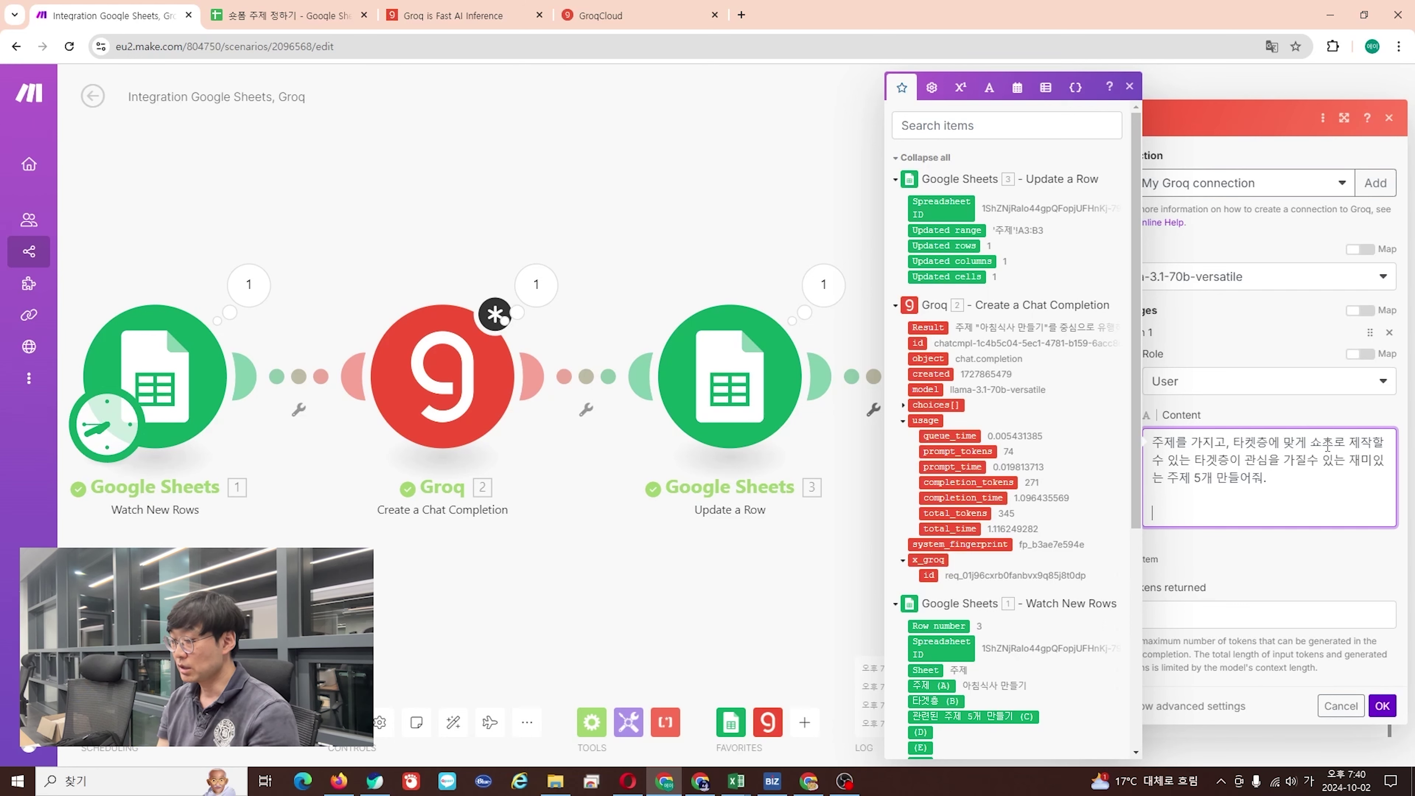
Append a 주제 line mapped to Sheet from Watch New Rows and a 타겟층 line mapped to the Groq 2 Result, and set the maximum tokens returned.
type("제:")
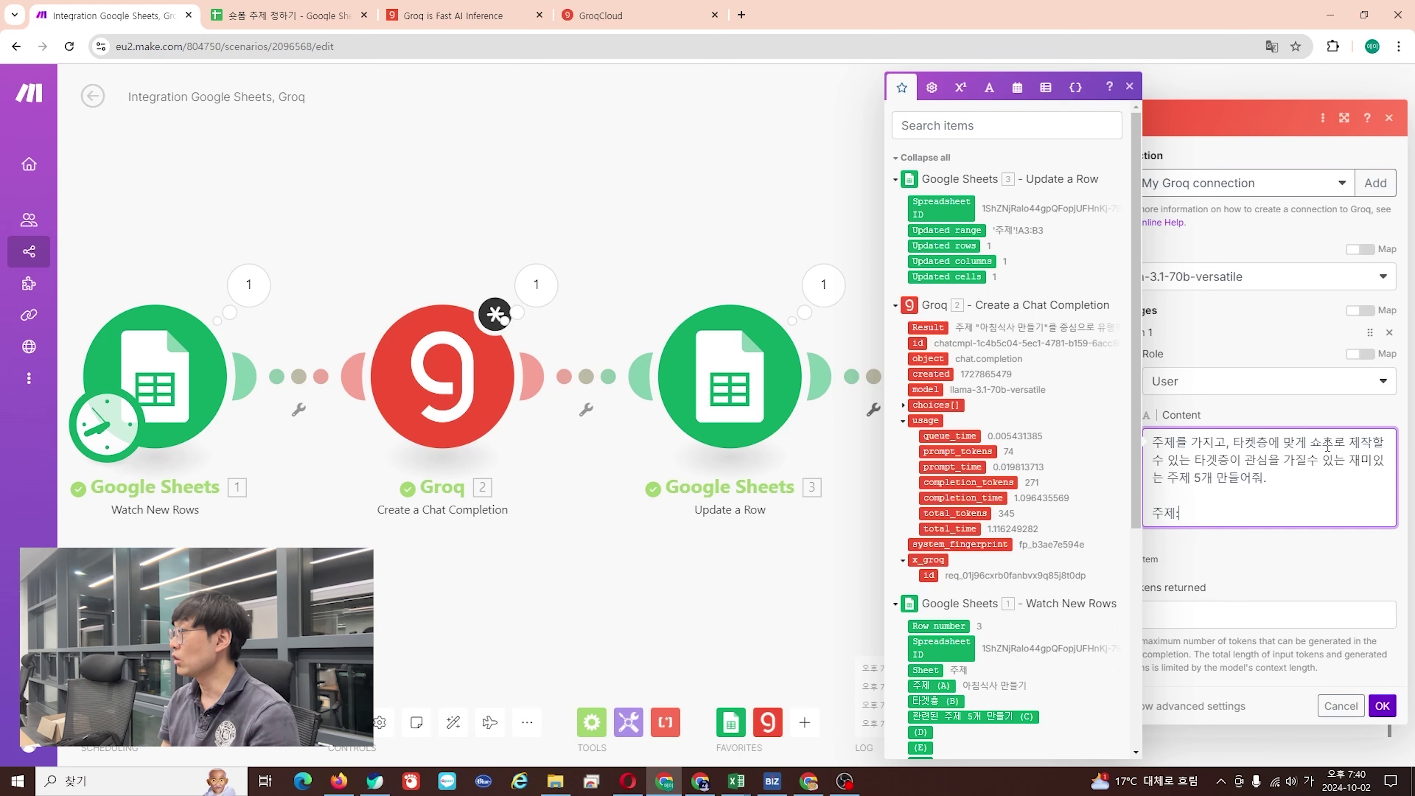
scroll(1090, 566, "down", 4)
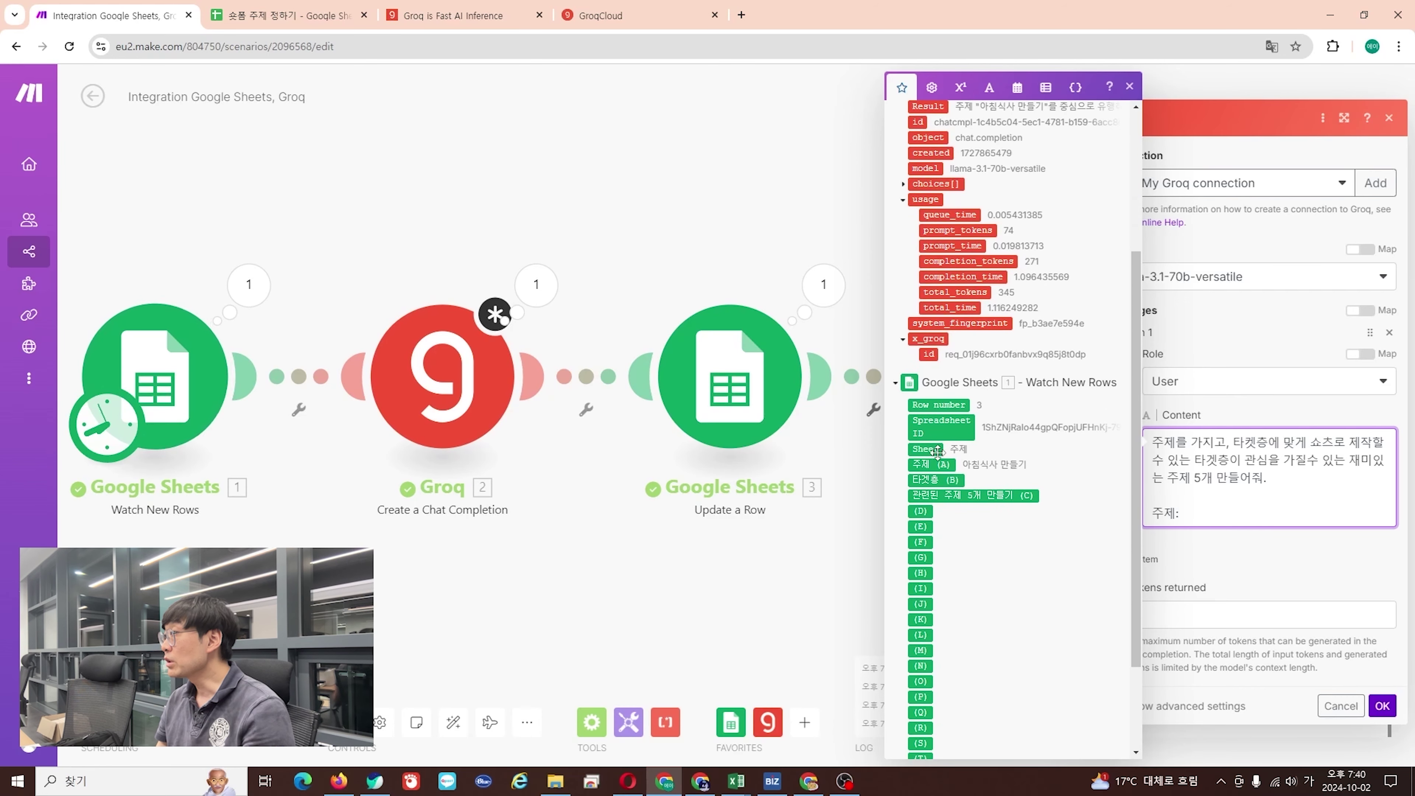
left_click(933, 451)
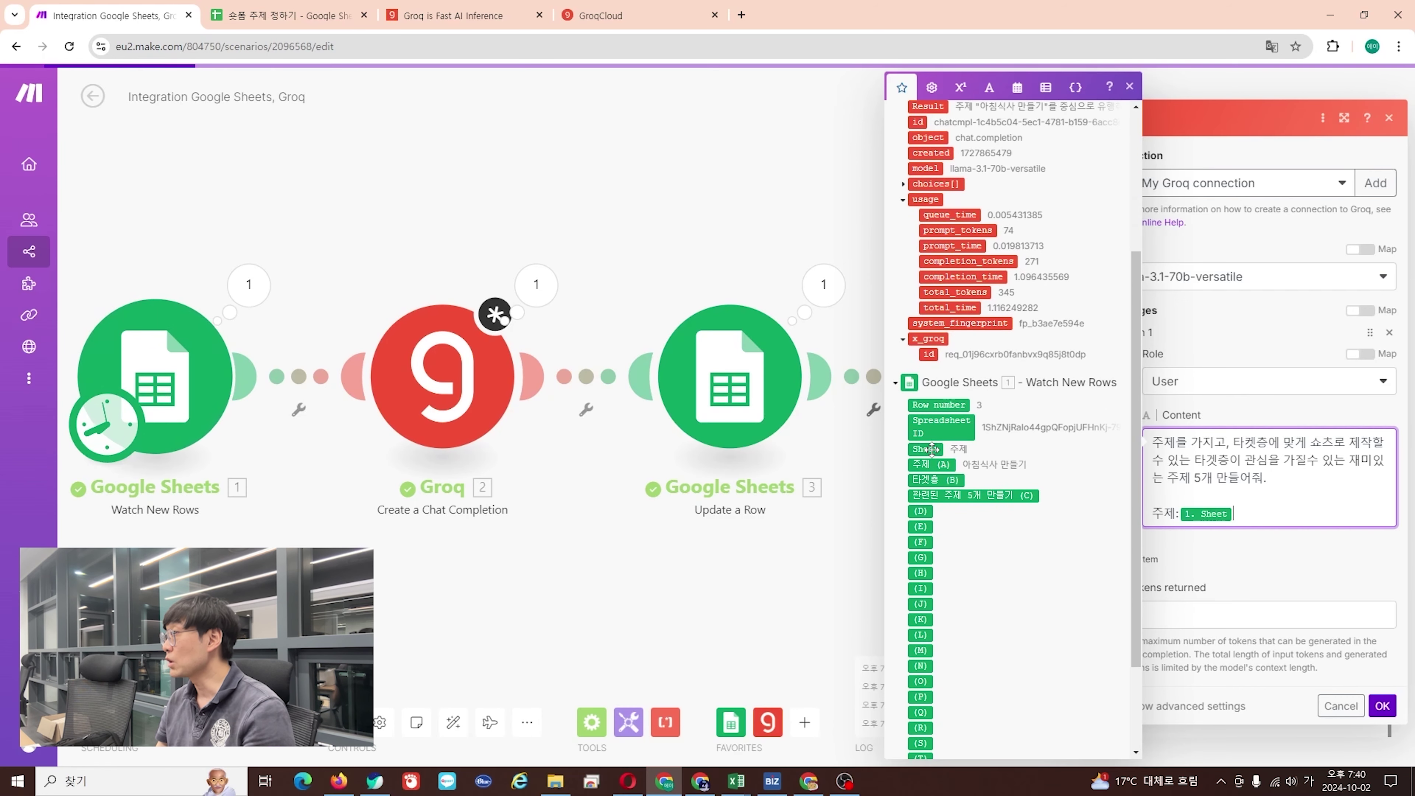
key("Return")
type("ㅌ타겟층 :")
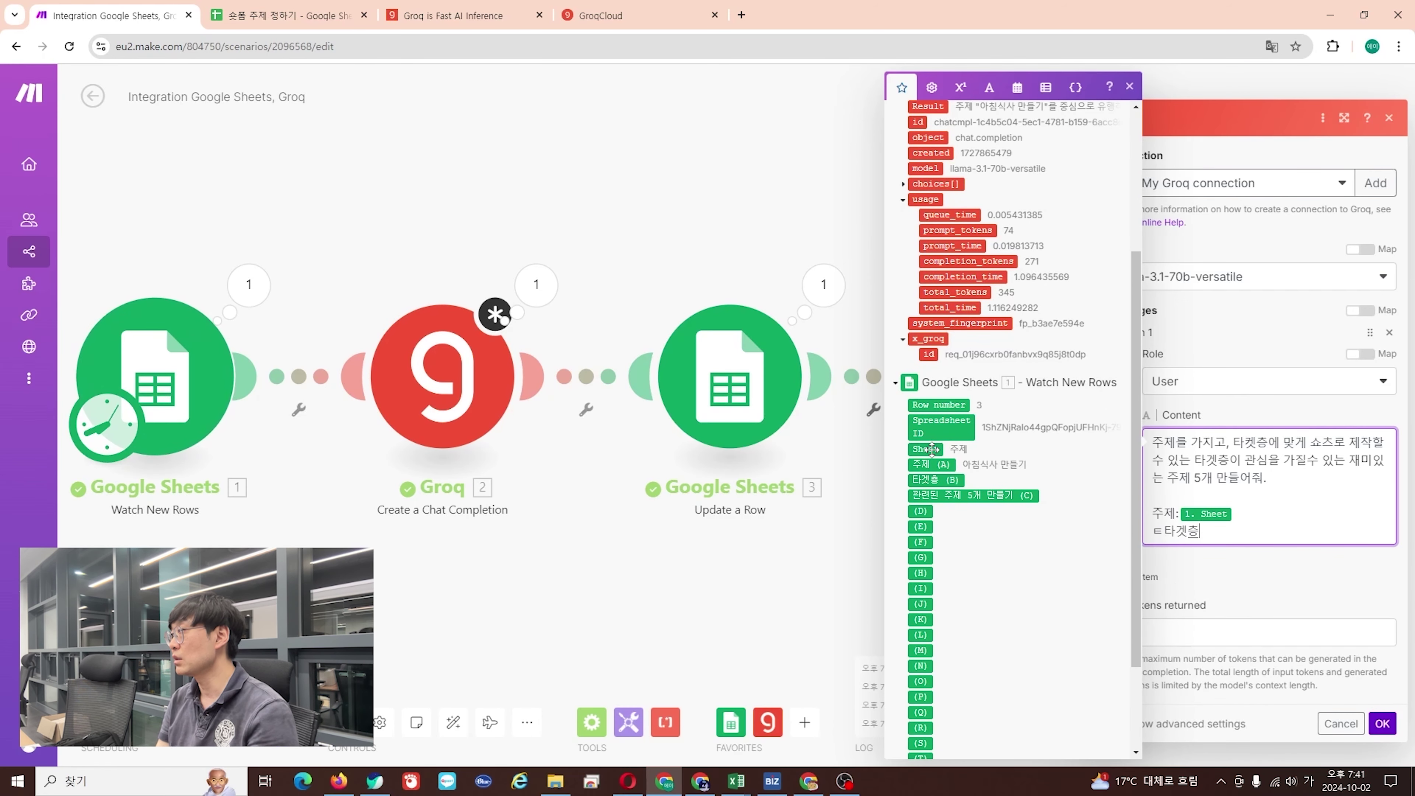
scroll(1062, 273, "up", 4)
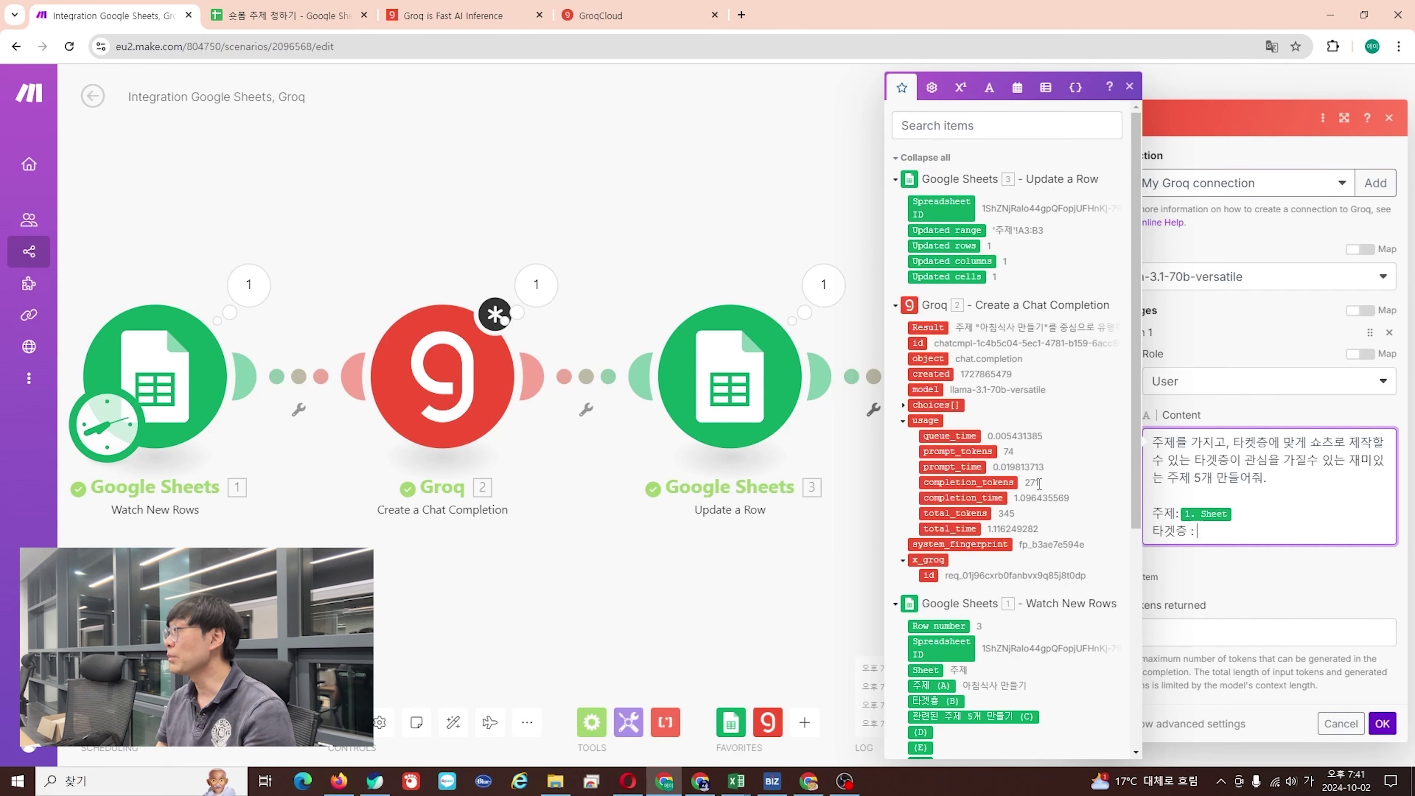
left_click(928, 328)
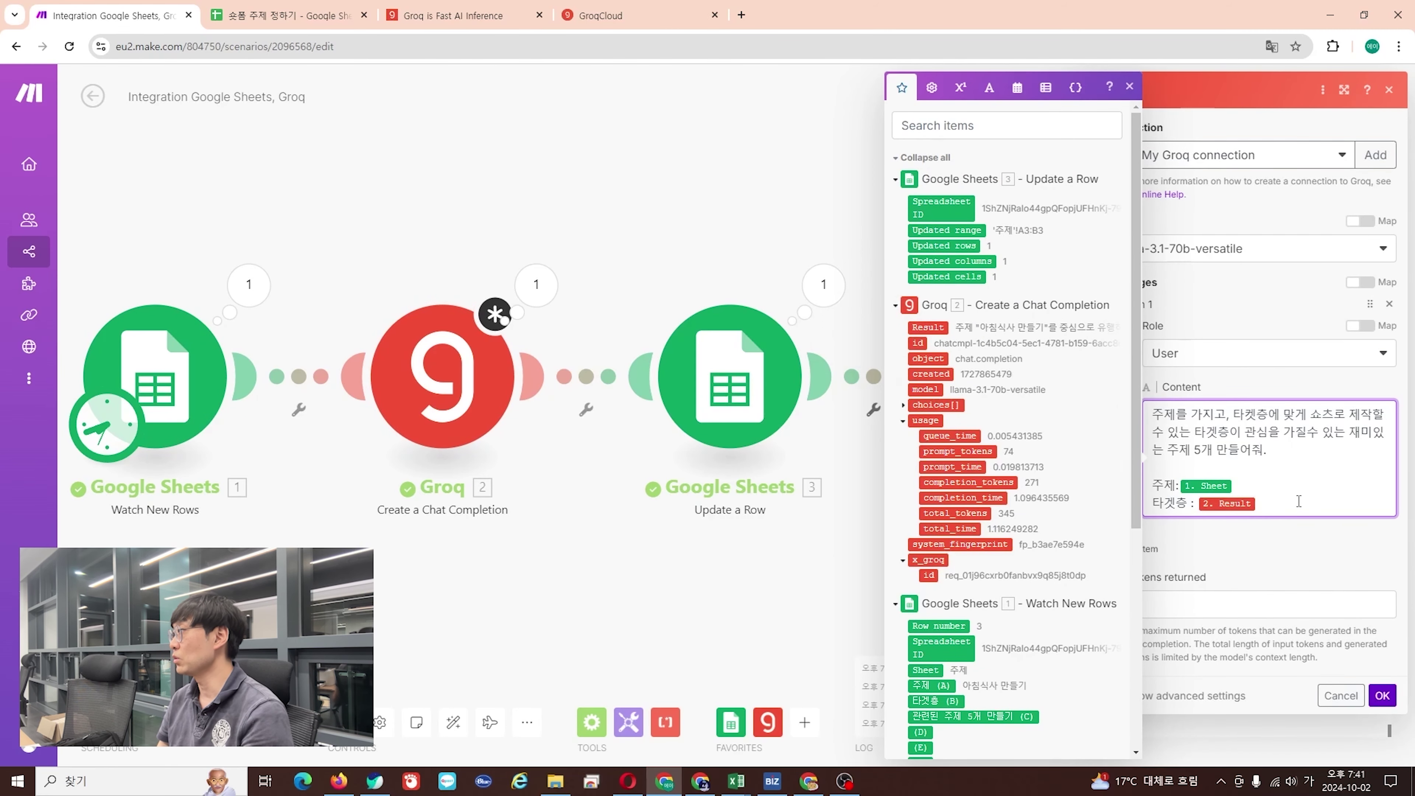
left_click(1285, 596)
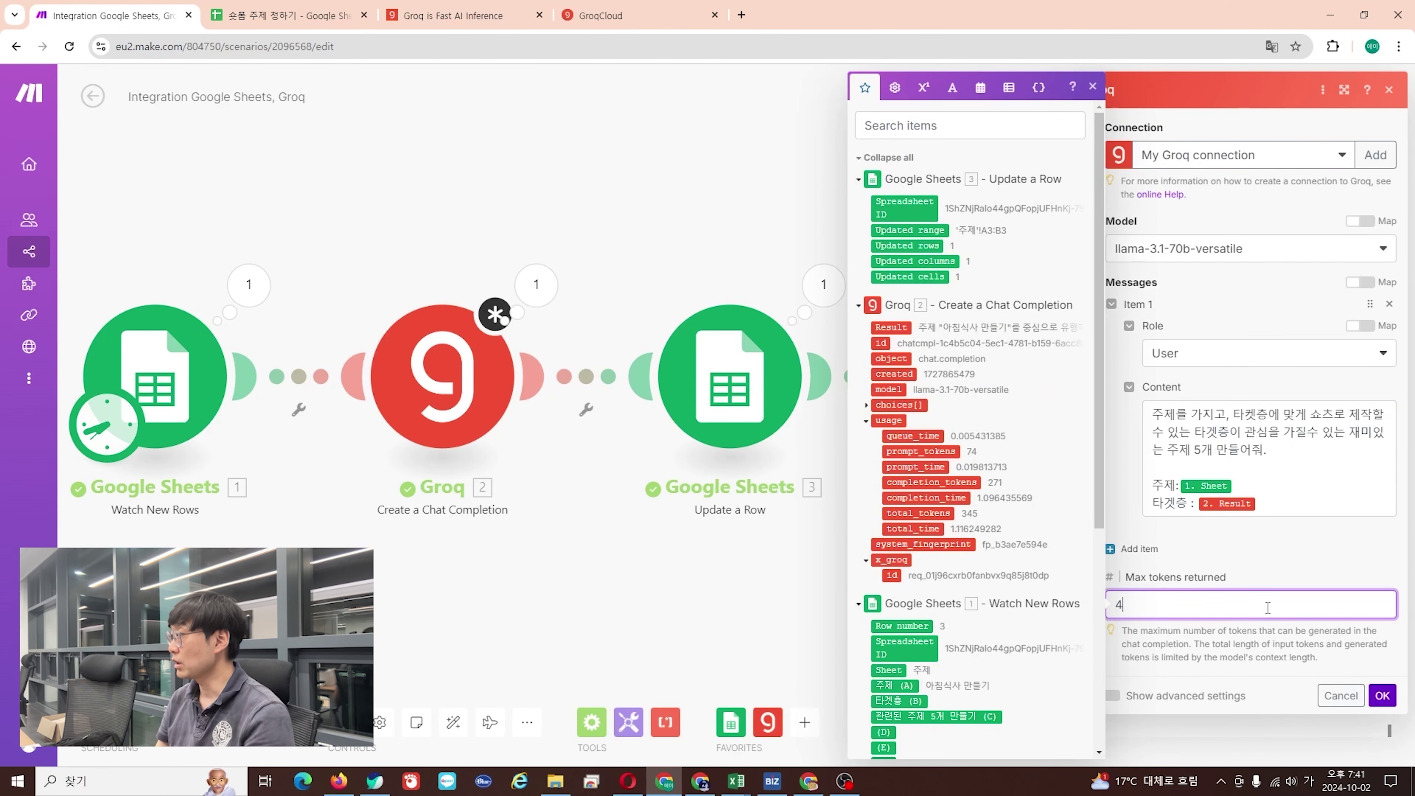
key("Return")
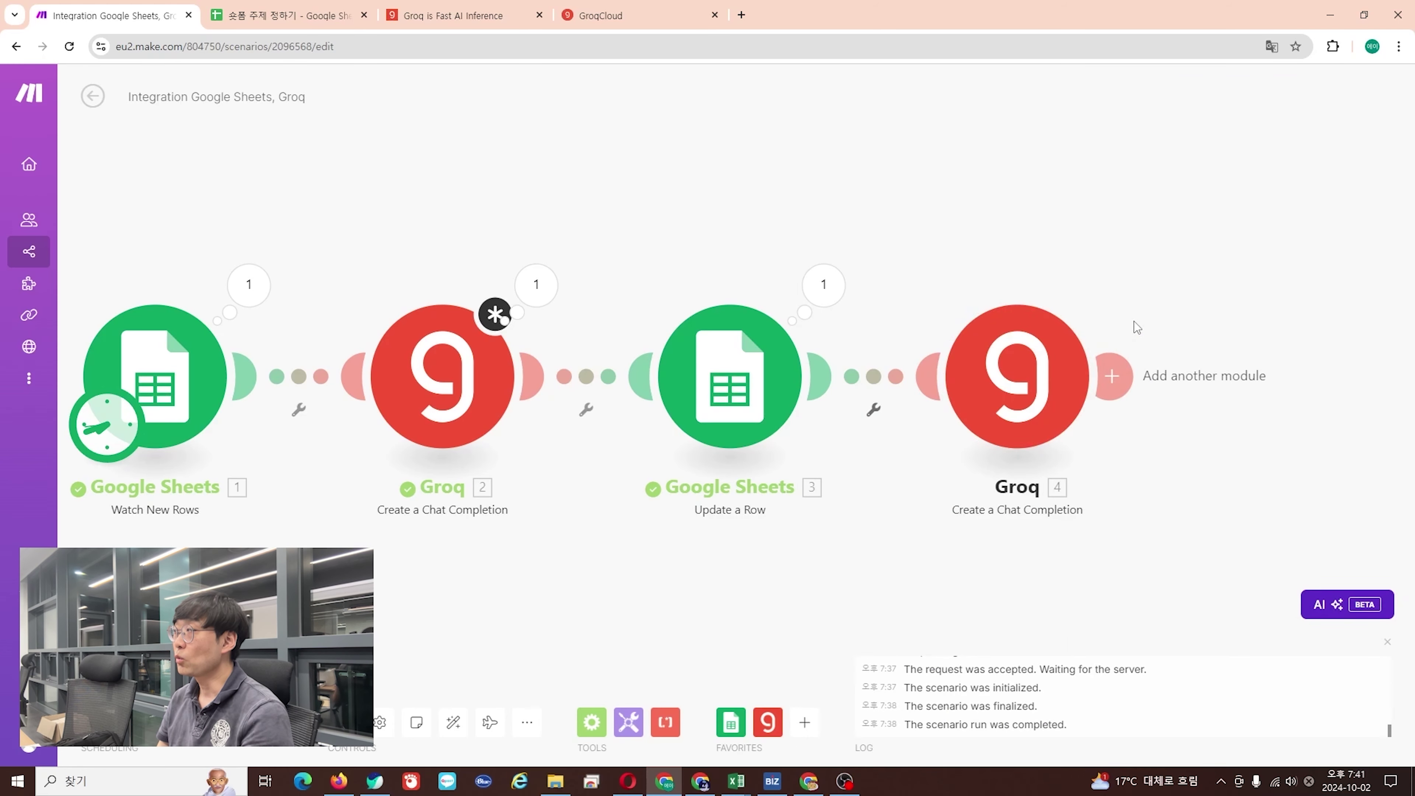
Add a Google Sheets Update a Row module after the second Groq module in the scenario.
left_click(1122, 377)
left_click(1199, 267)
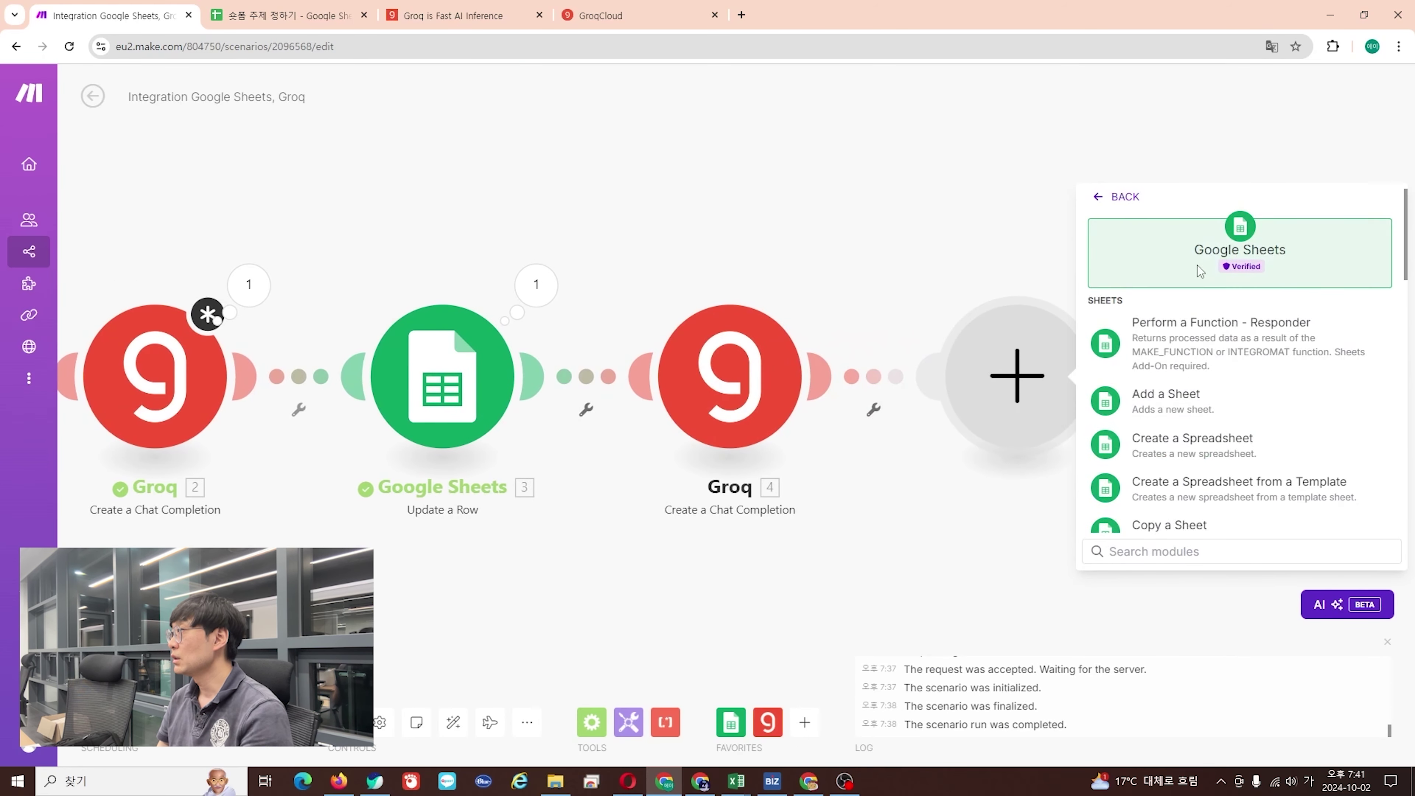
scroll(1251, 402, "down", 5)
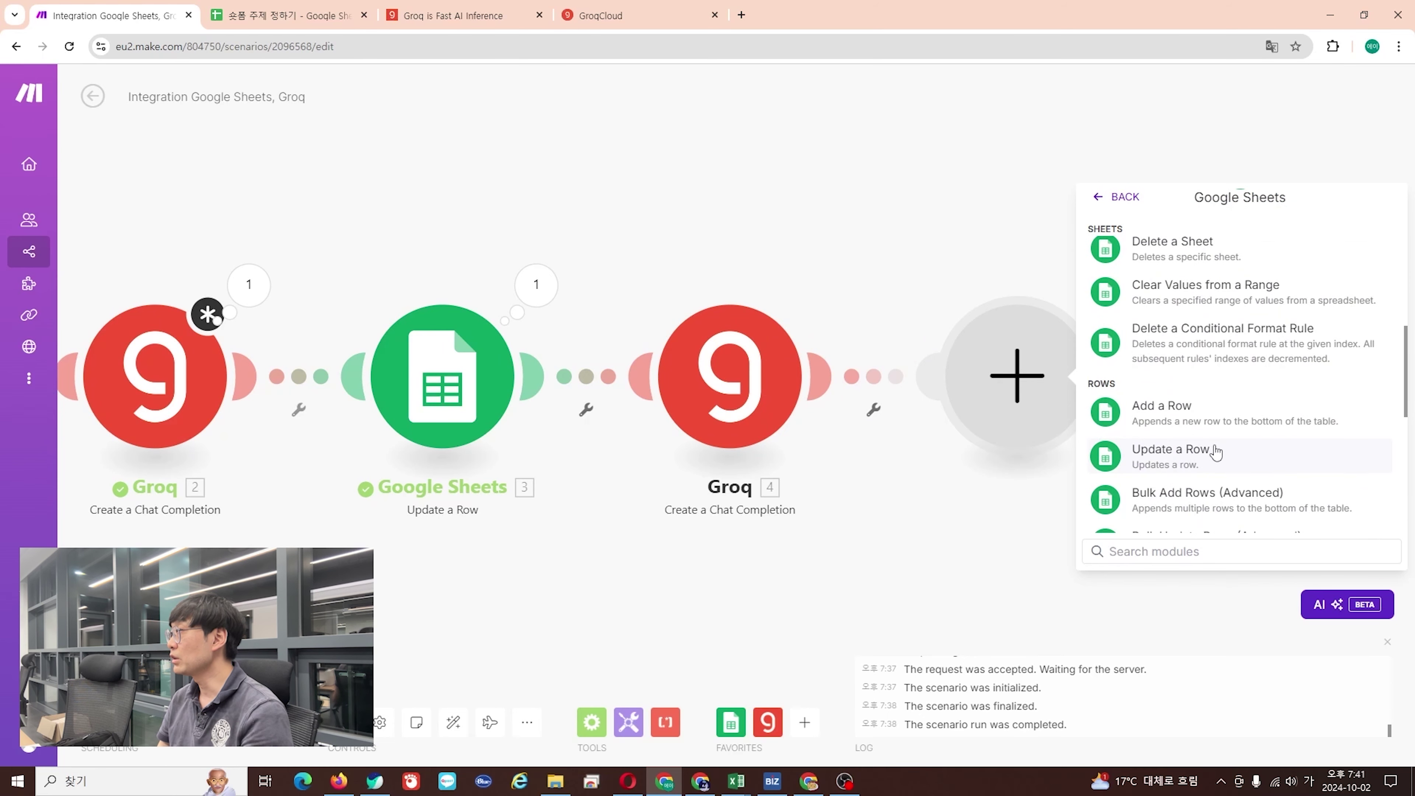
left_click(1216, 450)
Target the 주제 sheet of the 숏폼 주제 정하기 spreadsheet and map the row number to Row number from Watch New Rows.
left_click(1217, 496)
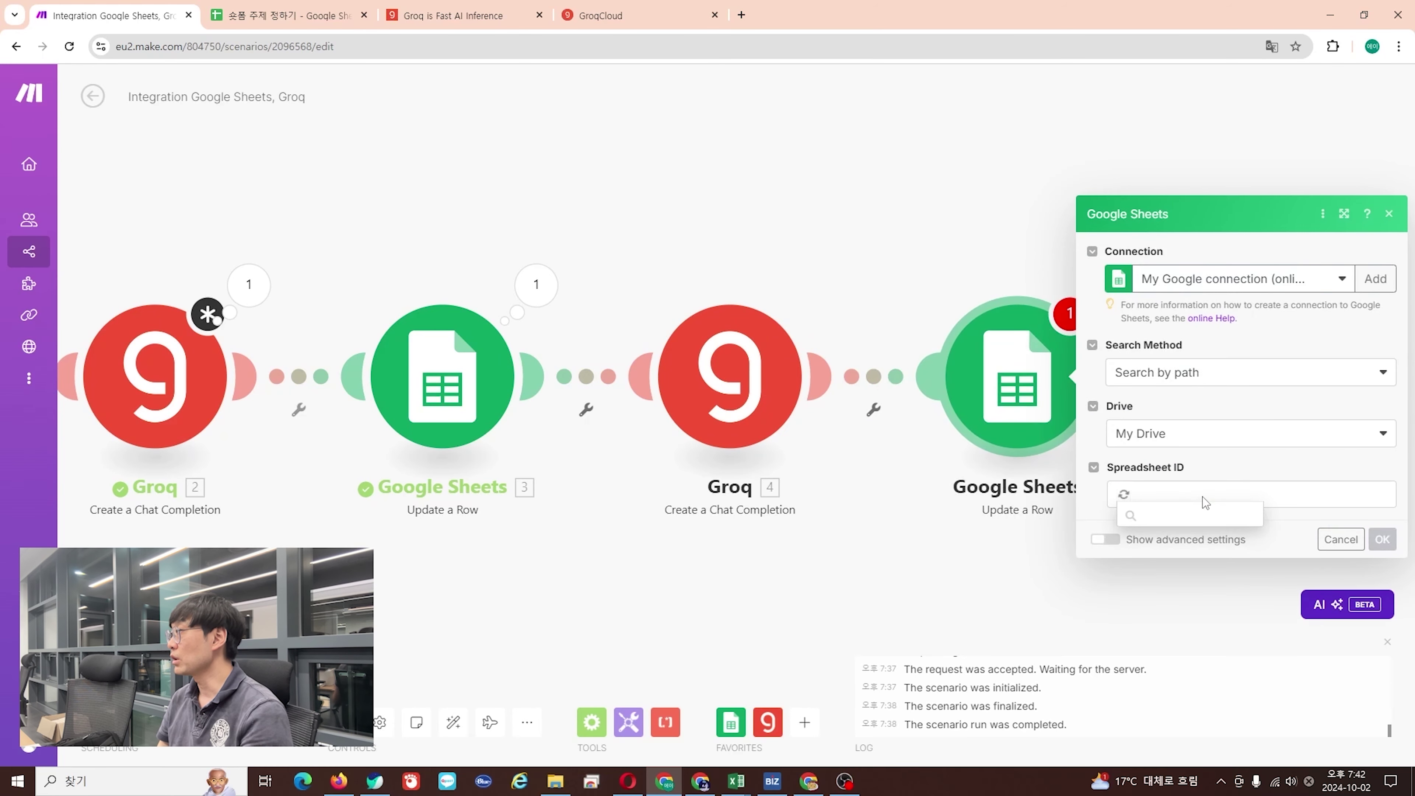
left_click(1206, 557)
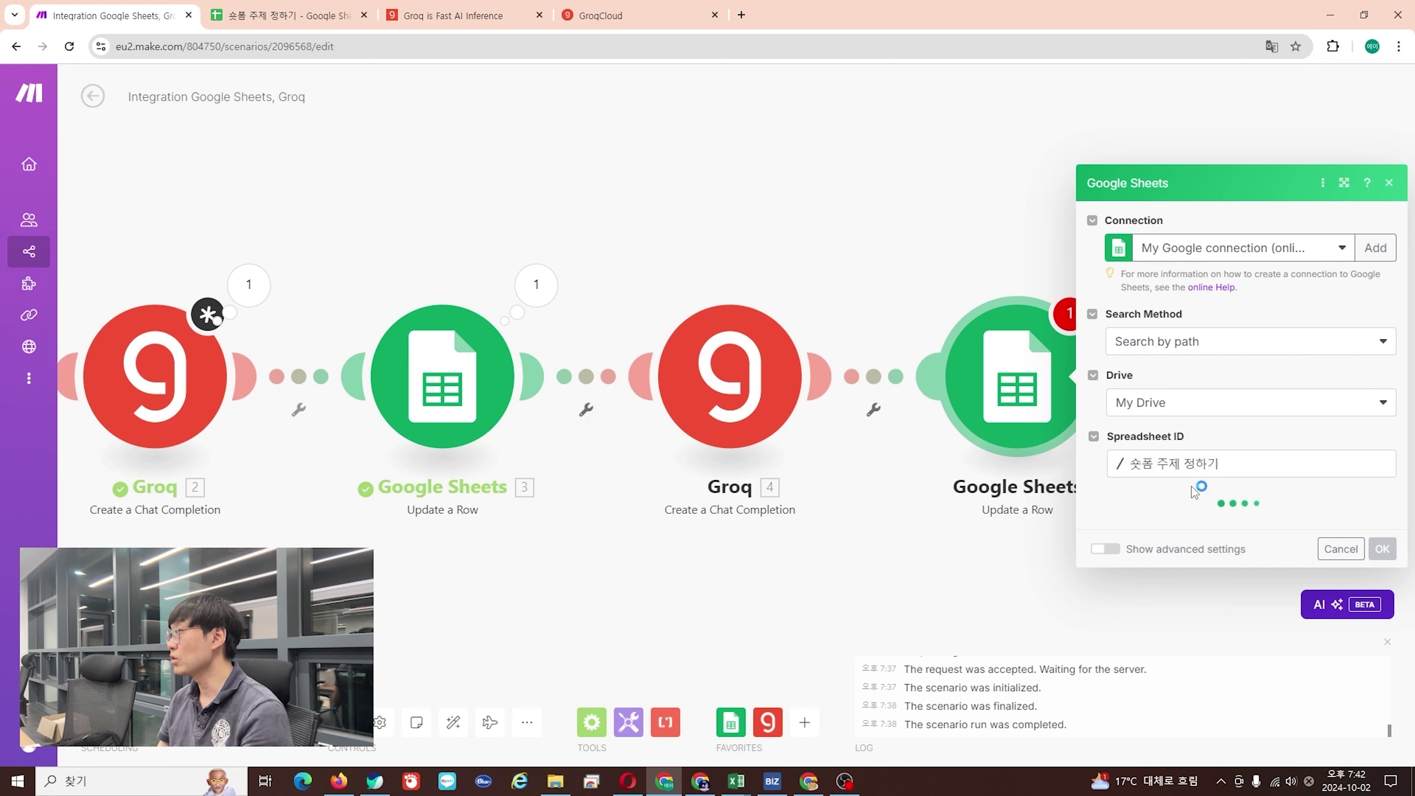
left_click(1205, 532)
left_click(1205, 550)
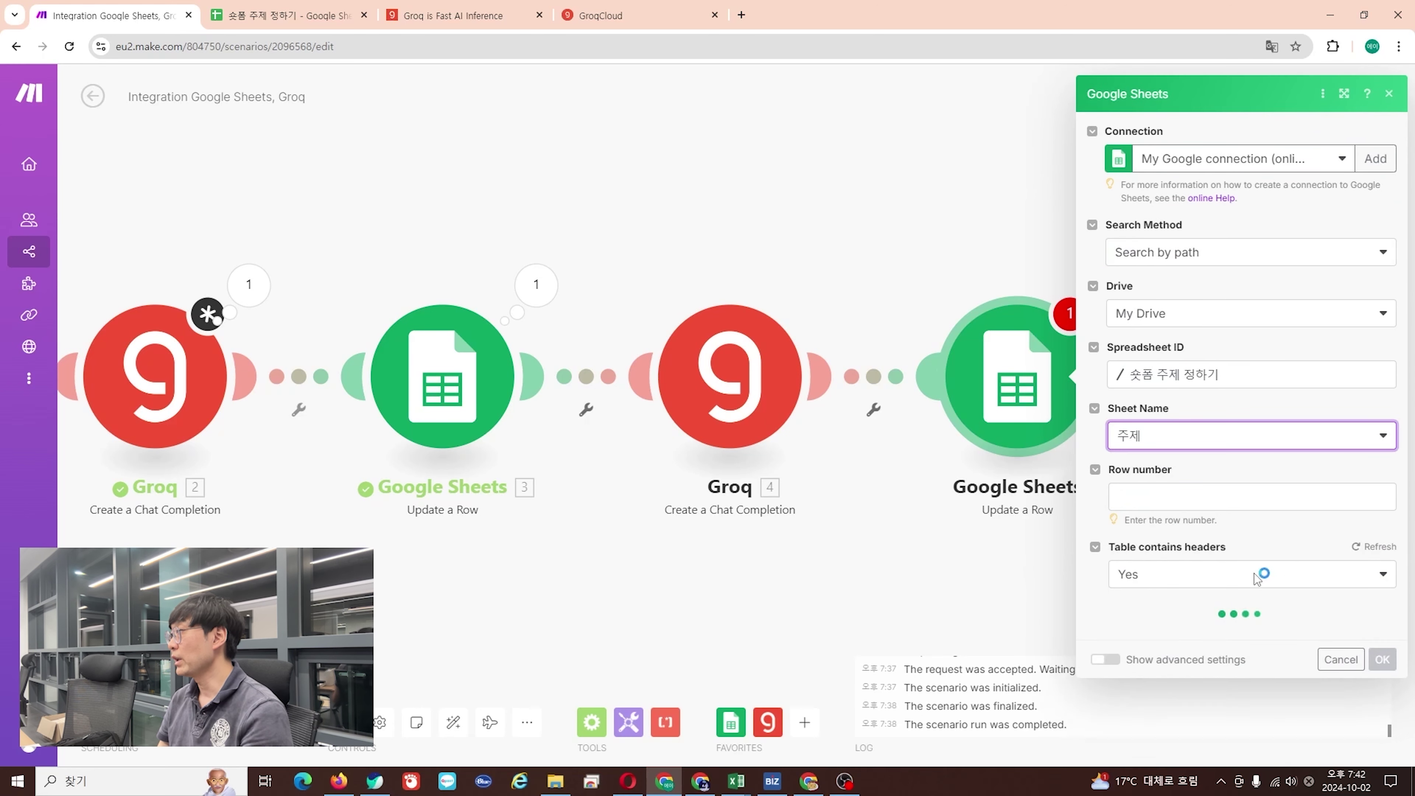
left_click(1248, 494)
left_click(936, 676)
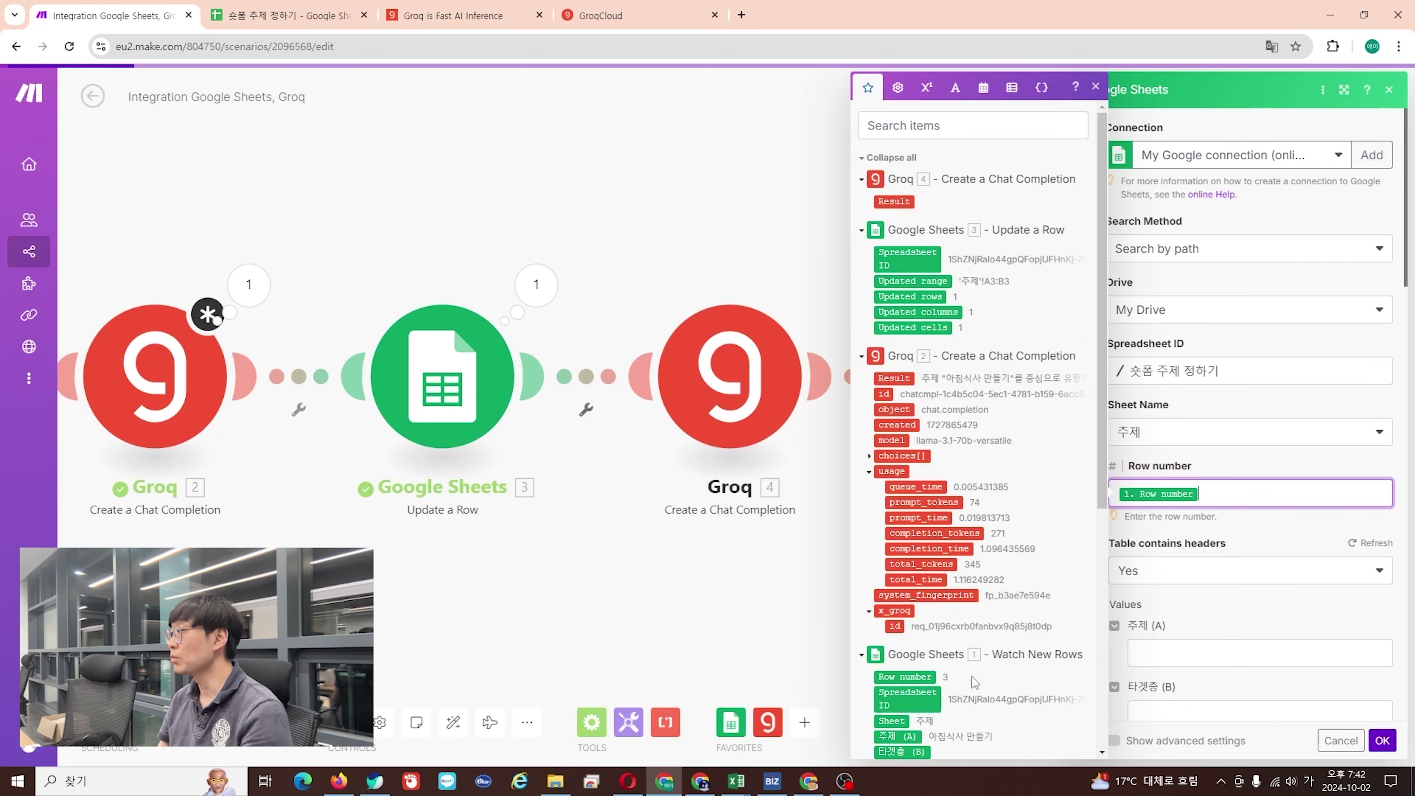
left_click(1295, 604)
Map the 관련된 주제 5개 만들기 (C) value to the Groq 4 Result and save the module settings.
scroll(1241, 565, "down", 4)
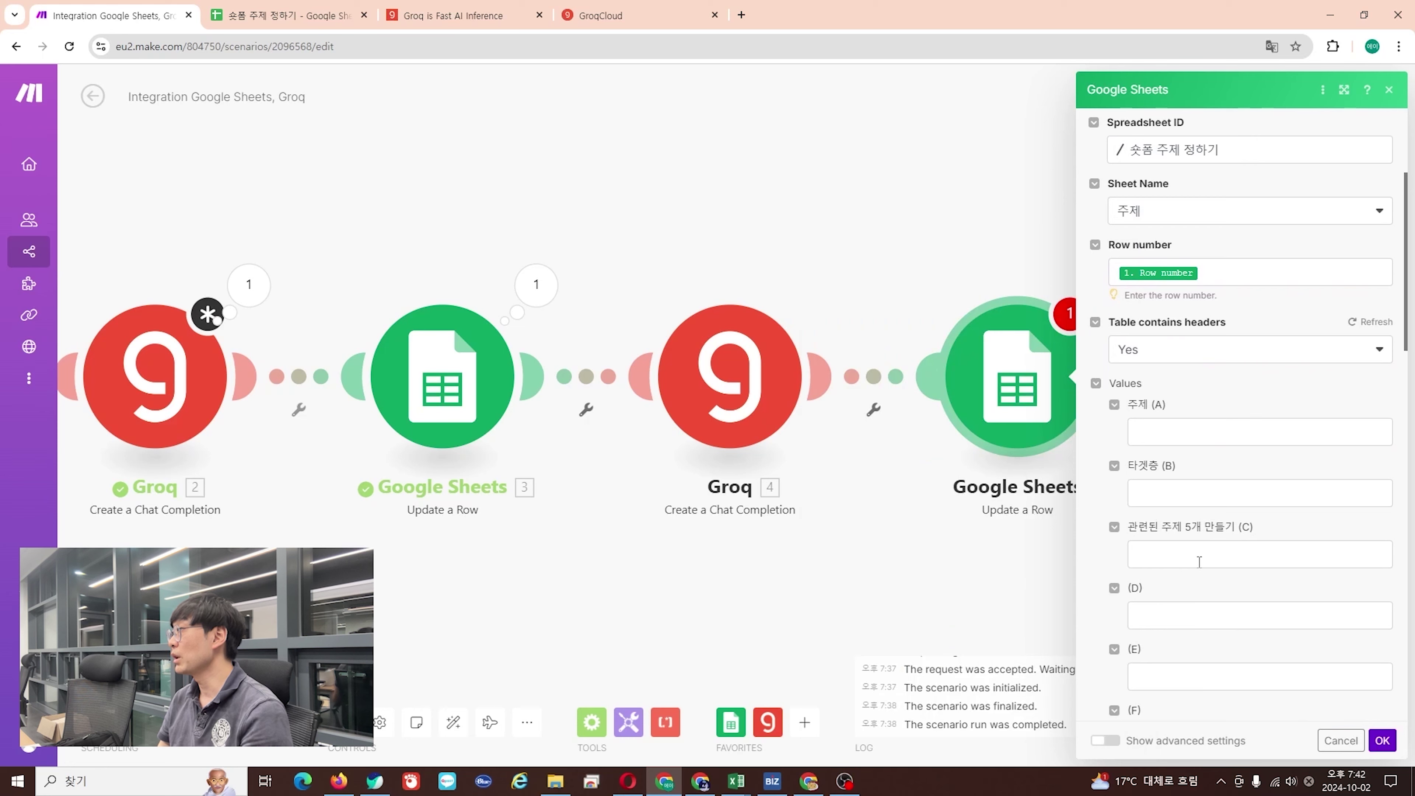
left_click(1199, 561)
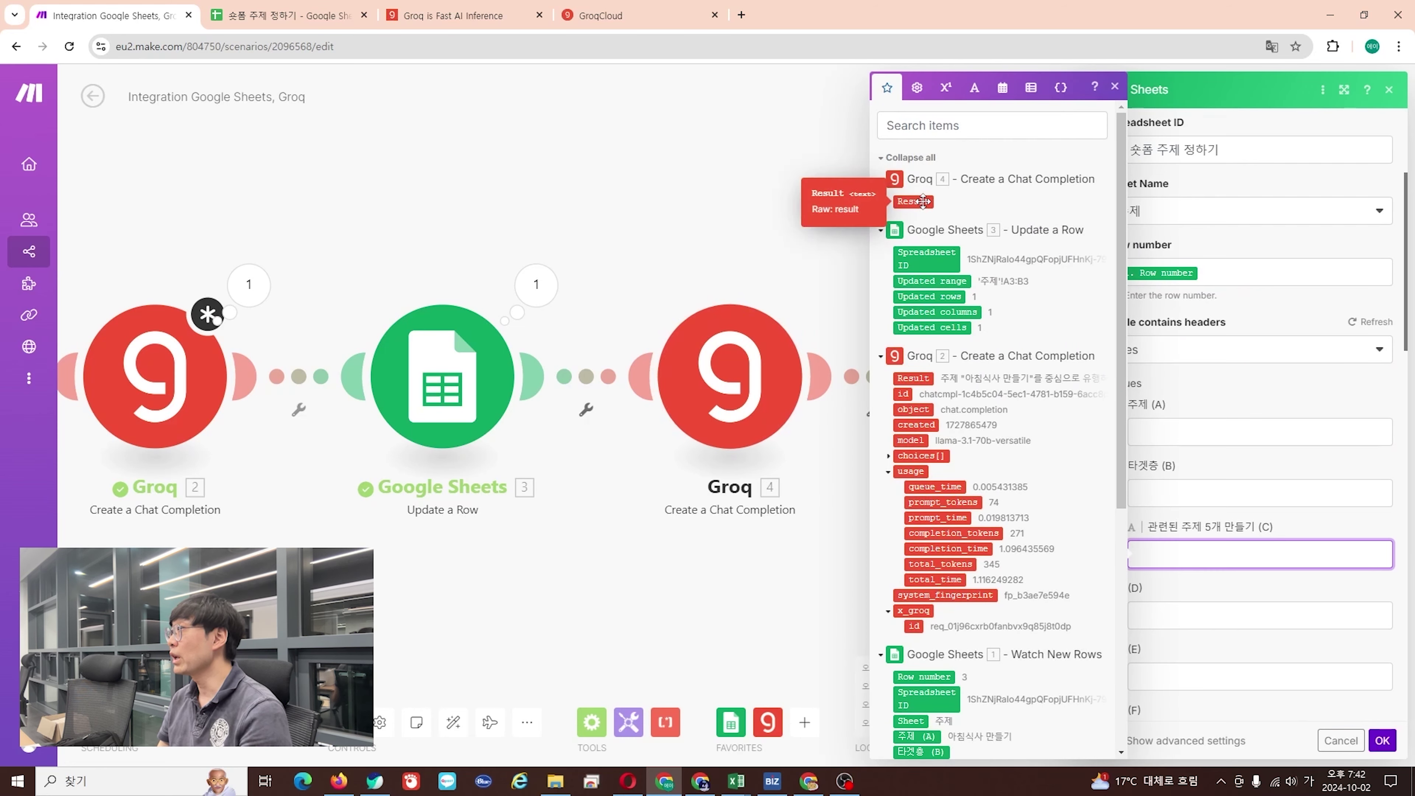
left_click_drag(923, 201, 1170, 555)
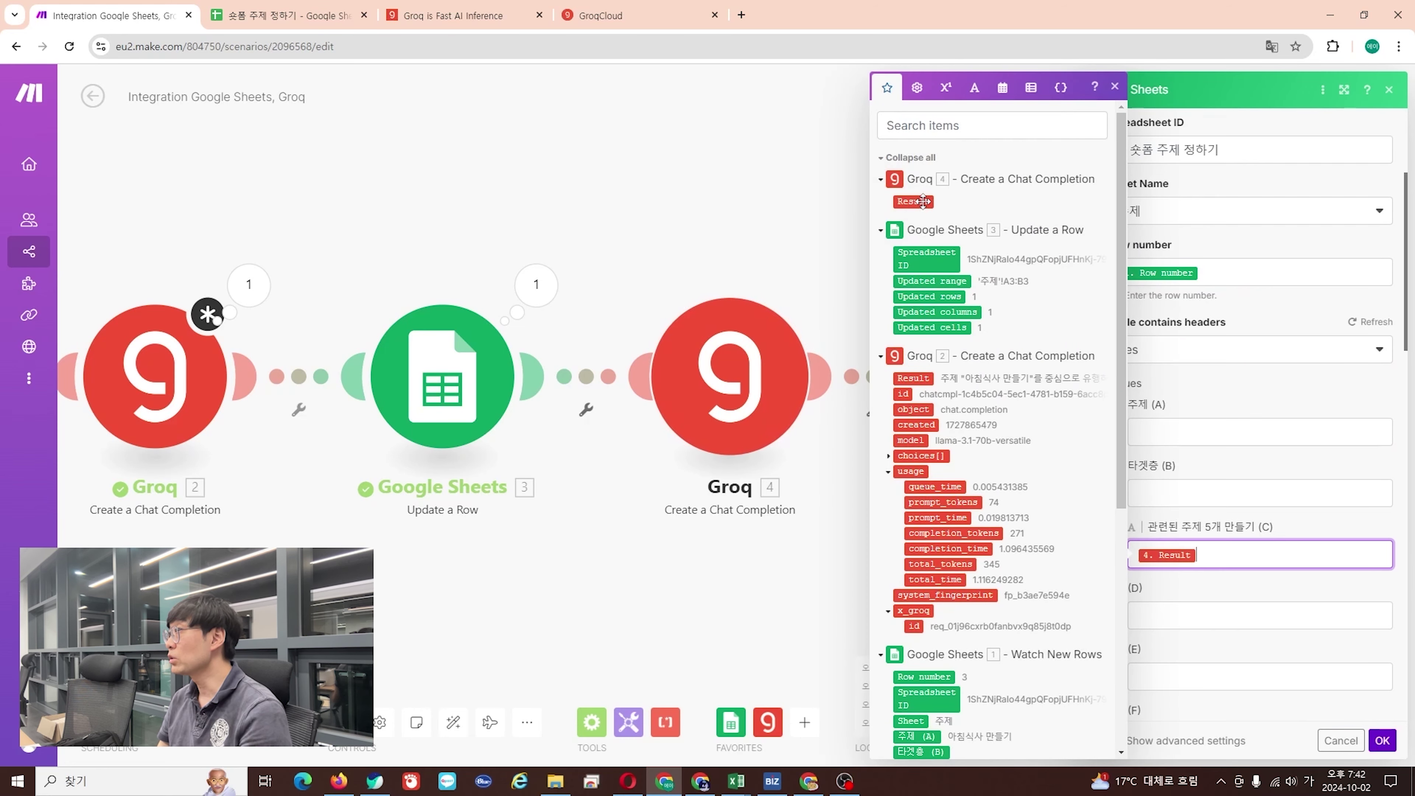
left_click(1340, 520)
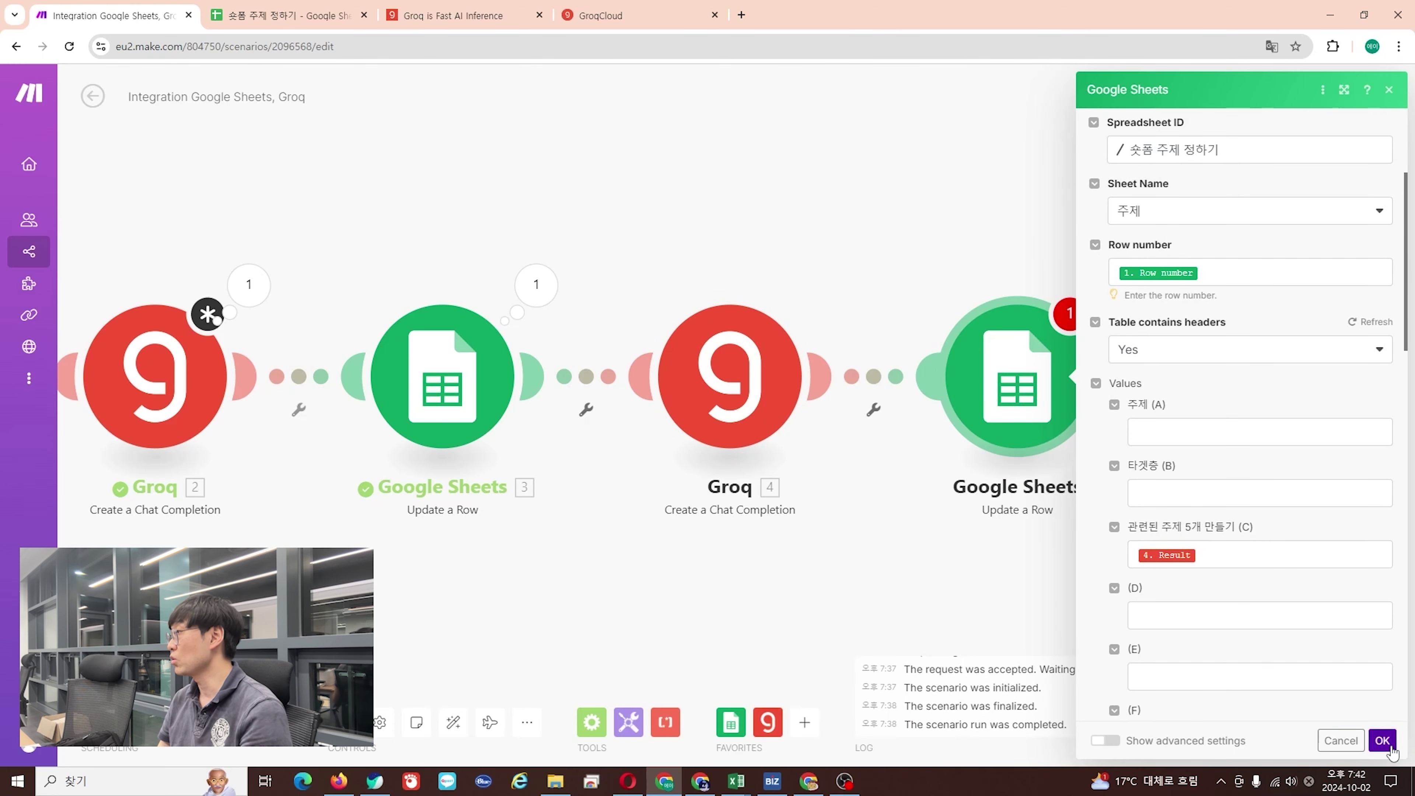
left_click(1382, 740)
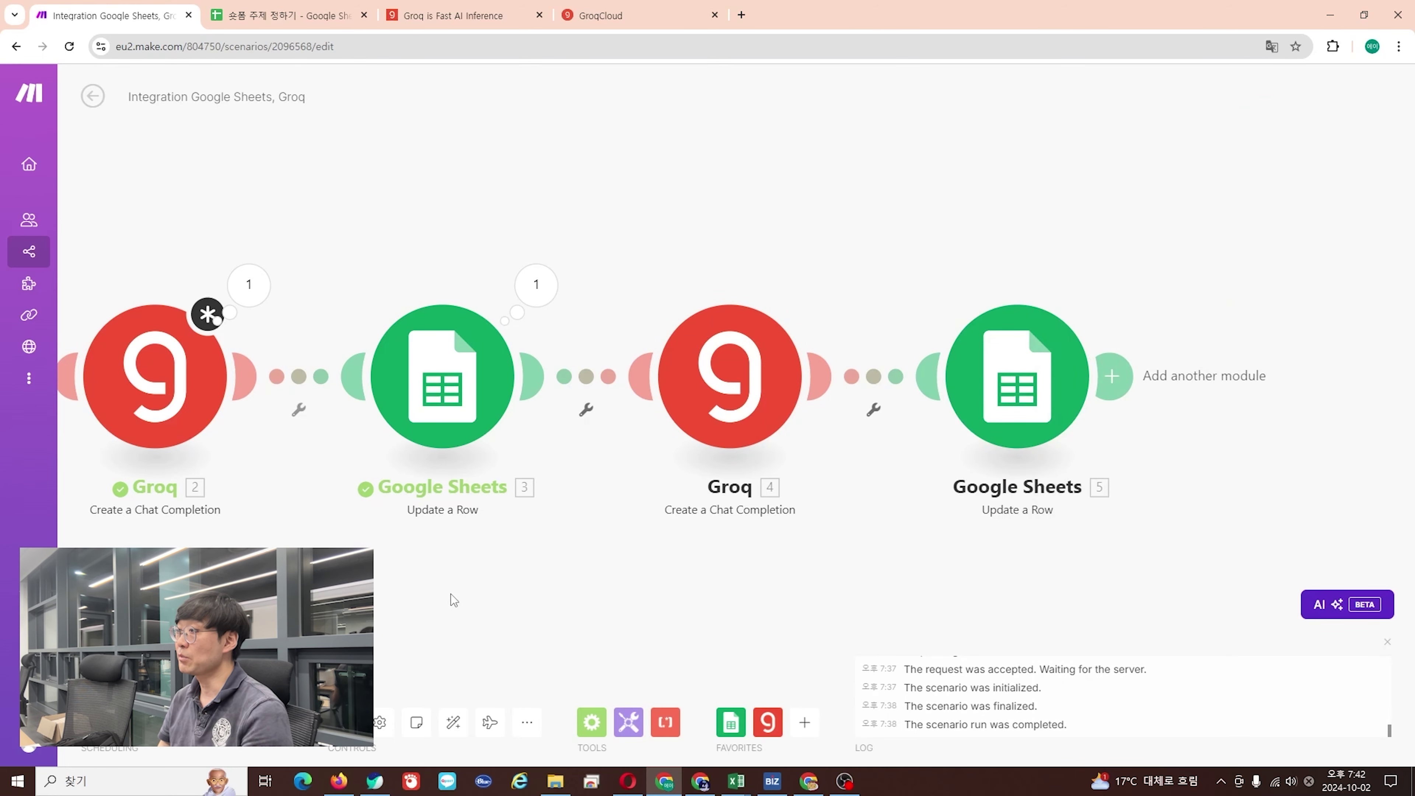
Enter 구강건강 as a new topic in cell A4 of the Google Sheets spreadsheet, and run the Make scenario once.
left_click(287, 15)
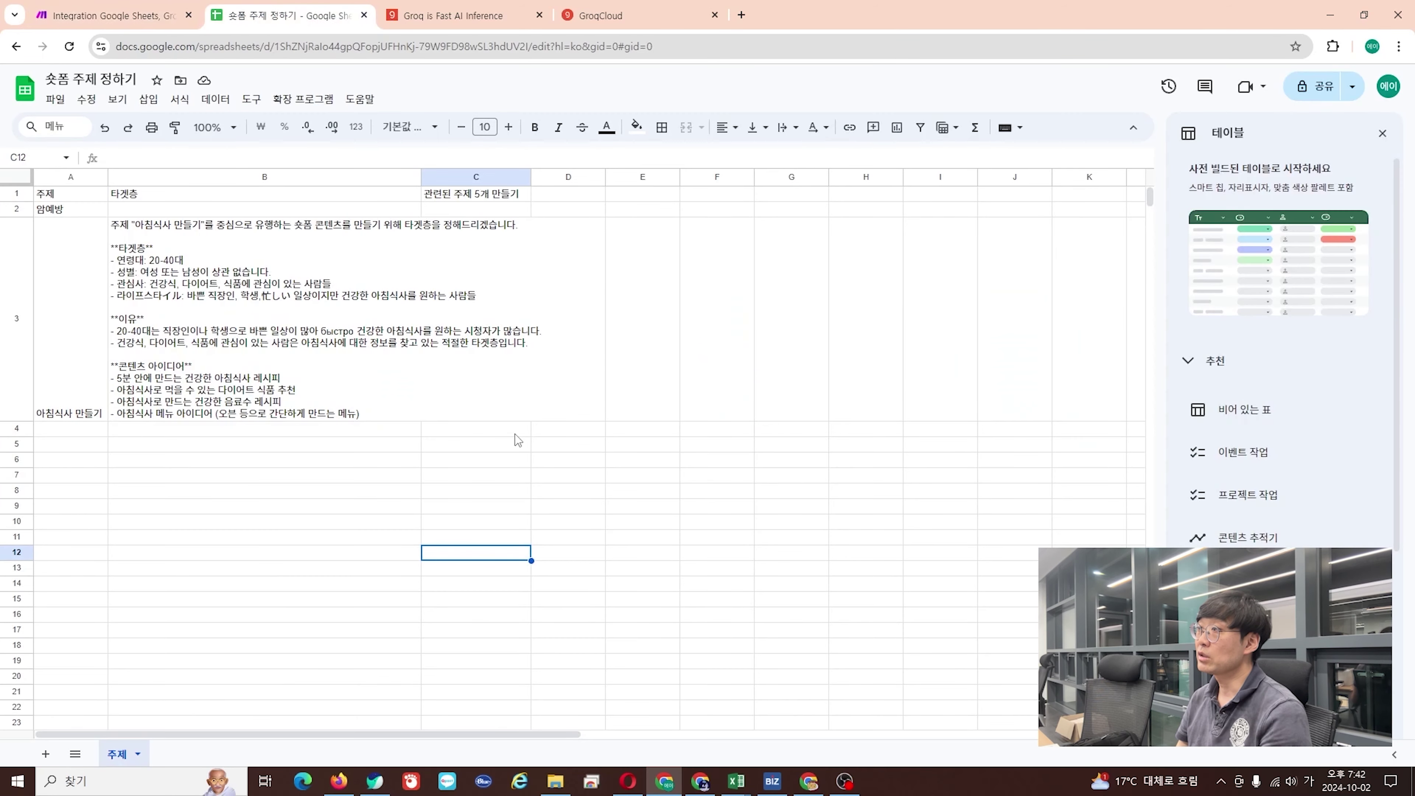
double_click(59, 429)
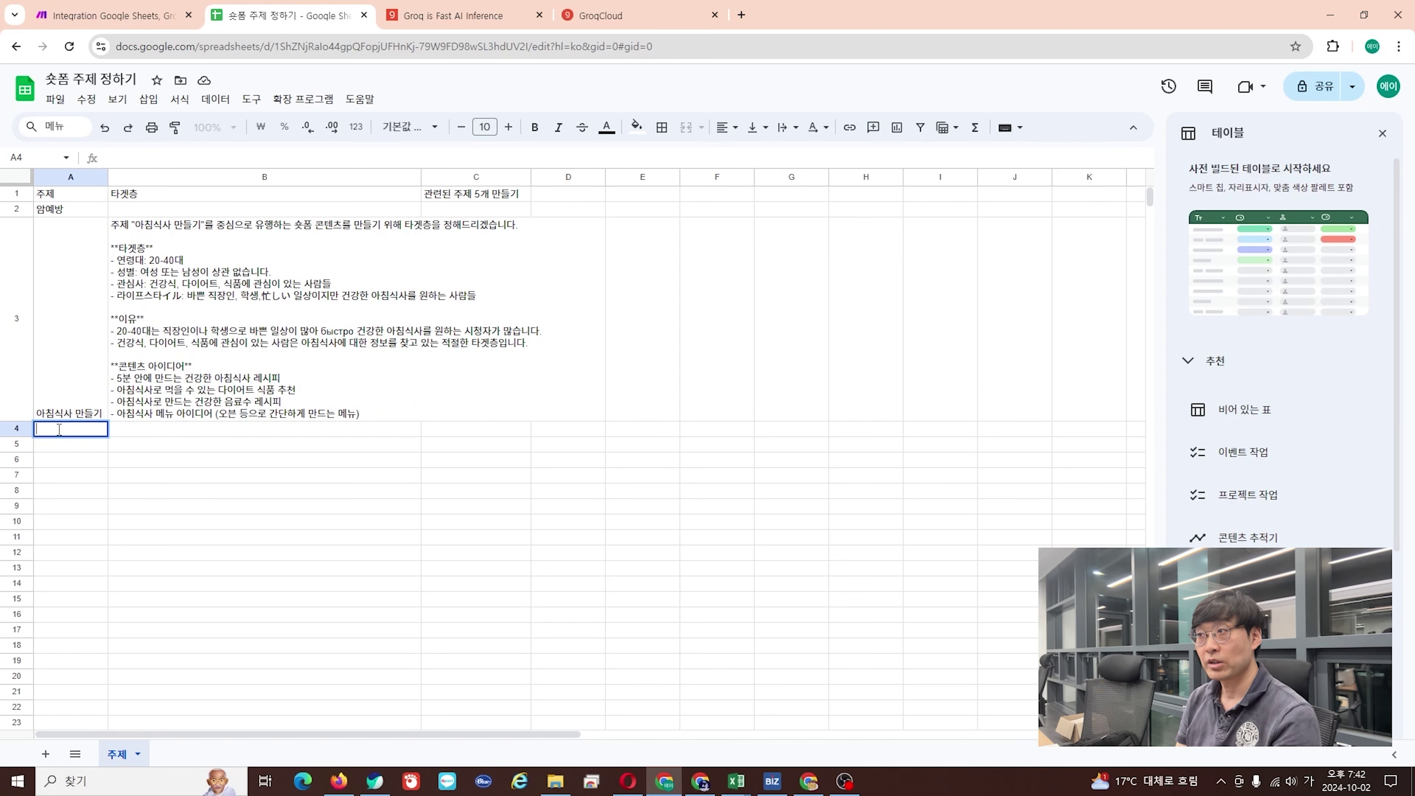
type("구강건강")
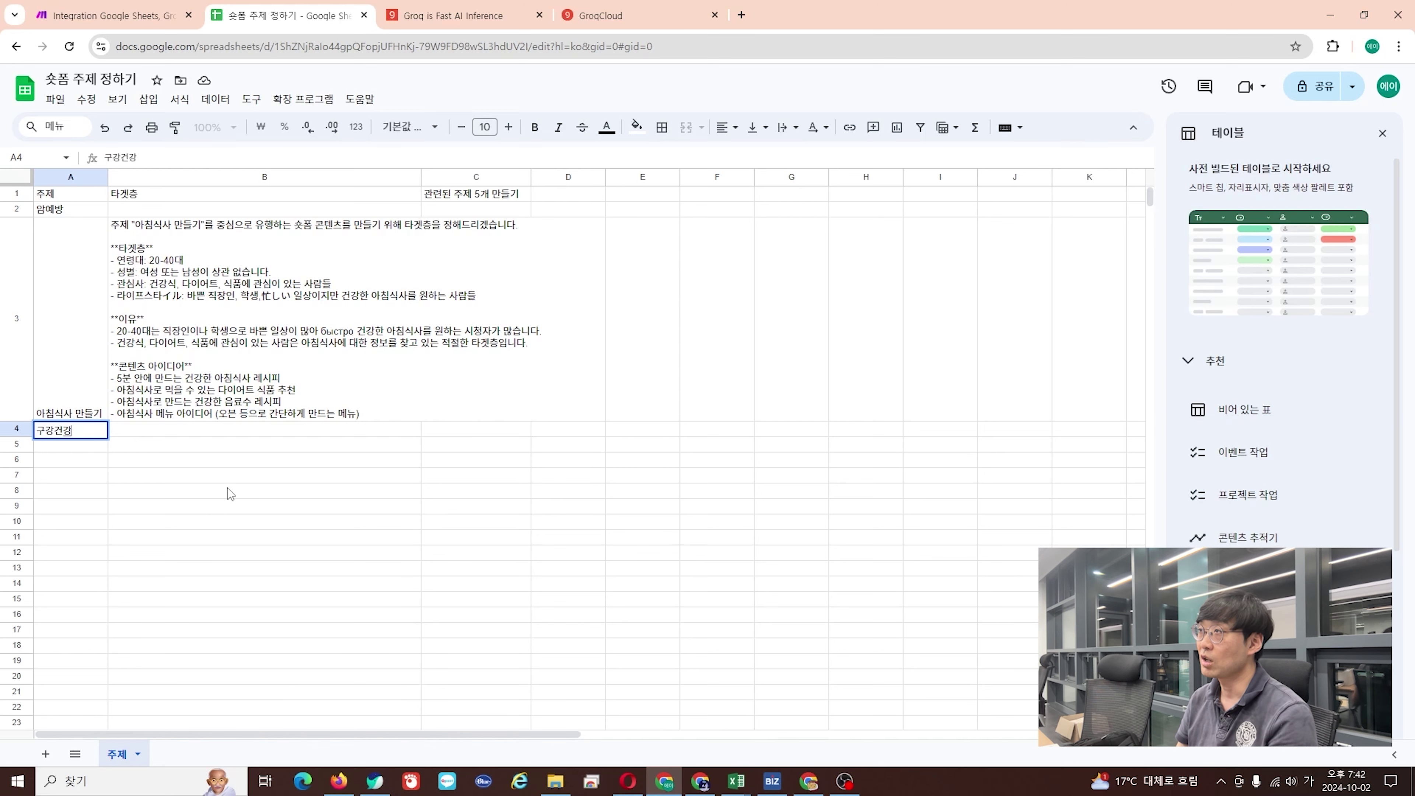
left_click(112, 15)
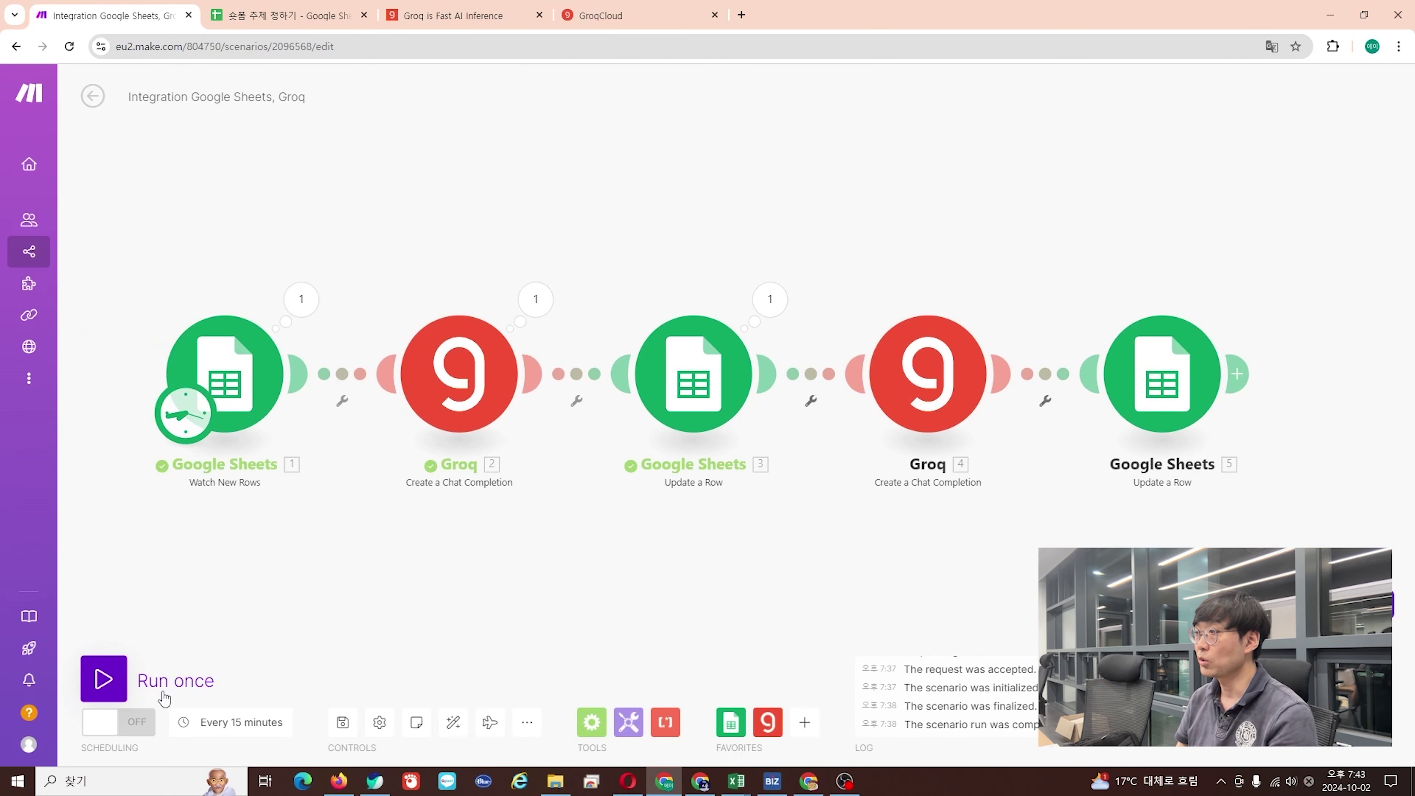
left_click(162, 692)
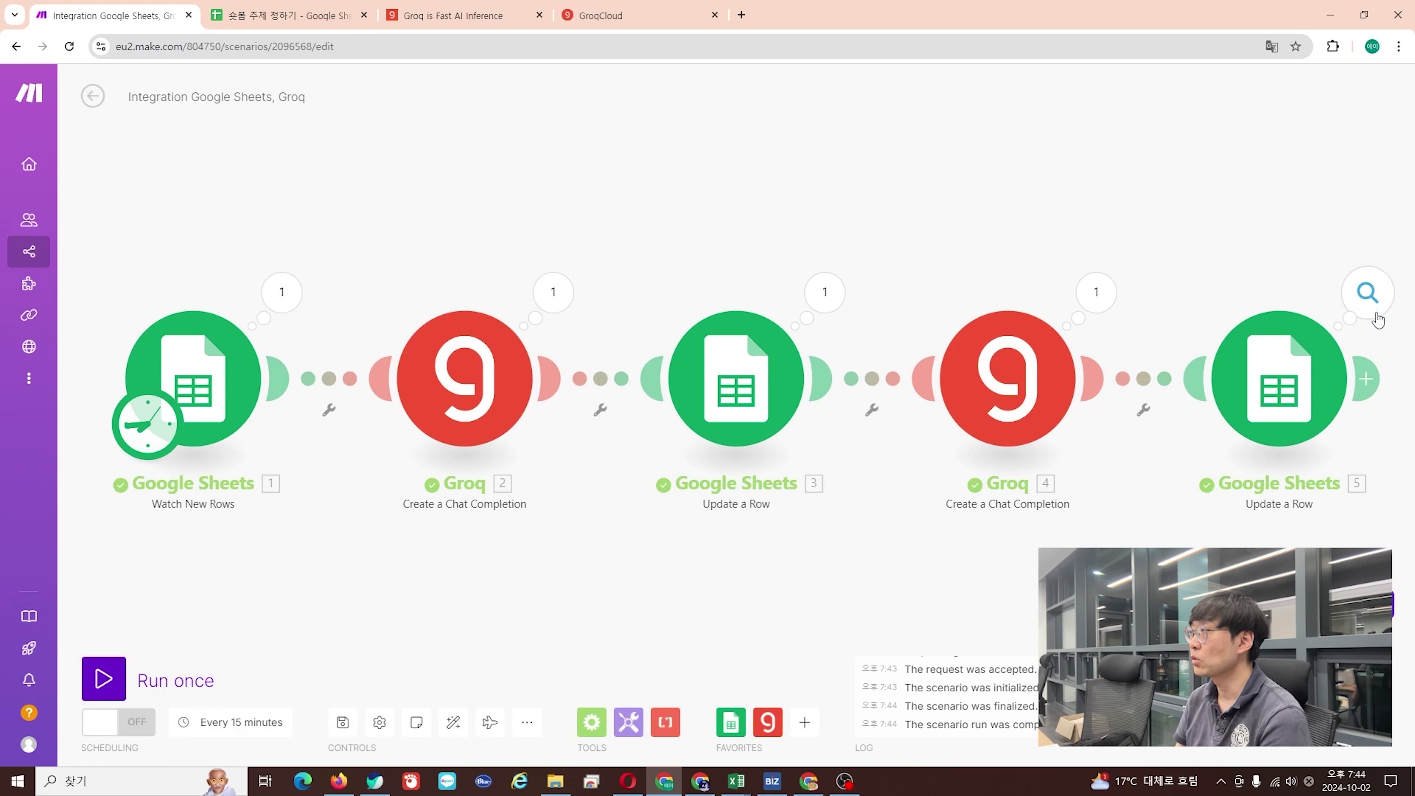
Switch to the Google Sheets spreadsheet, widen column C, and review the generated content in row 4.
left_click(254, 16)
scroll(748, 454, "down", 2)
scroll(748, 454, "up", 2)
left_click_drag(531, 177, 950, 176)
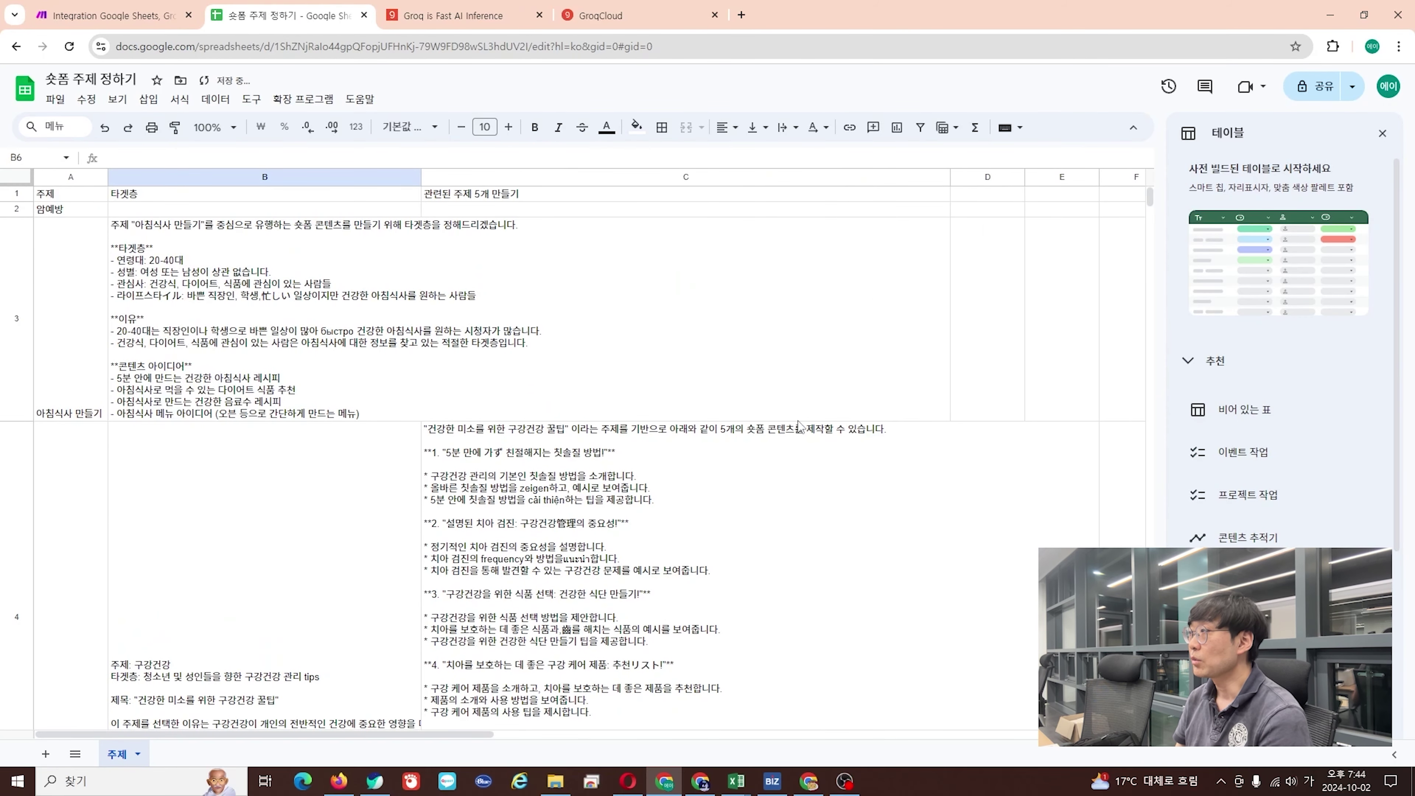
scroll(794, 484, "down", 3)
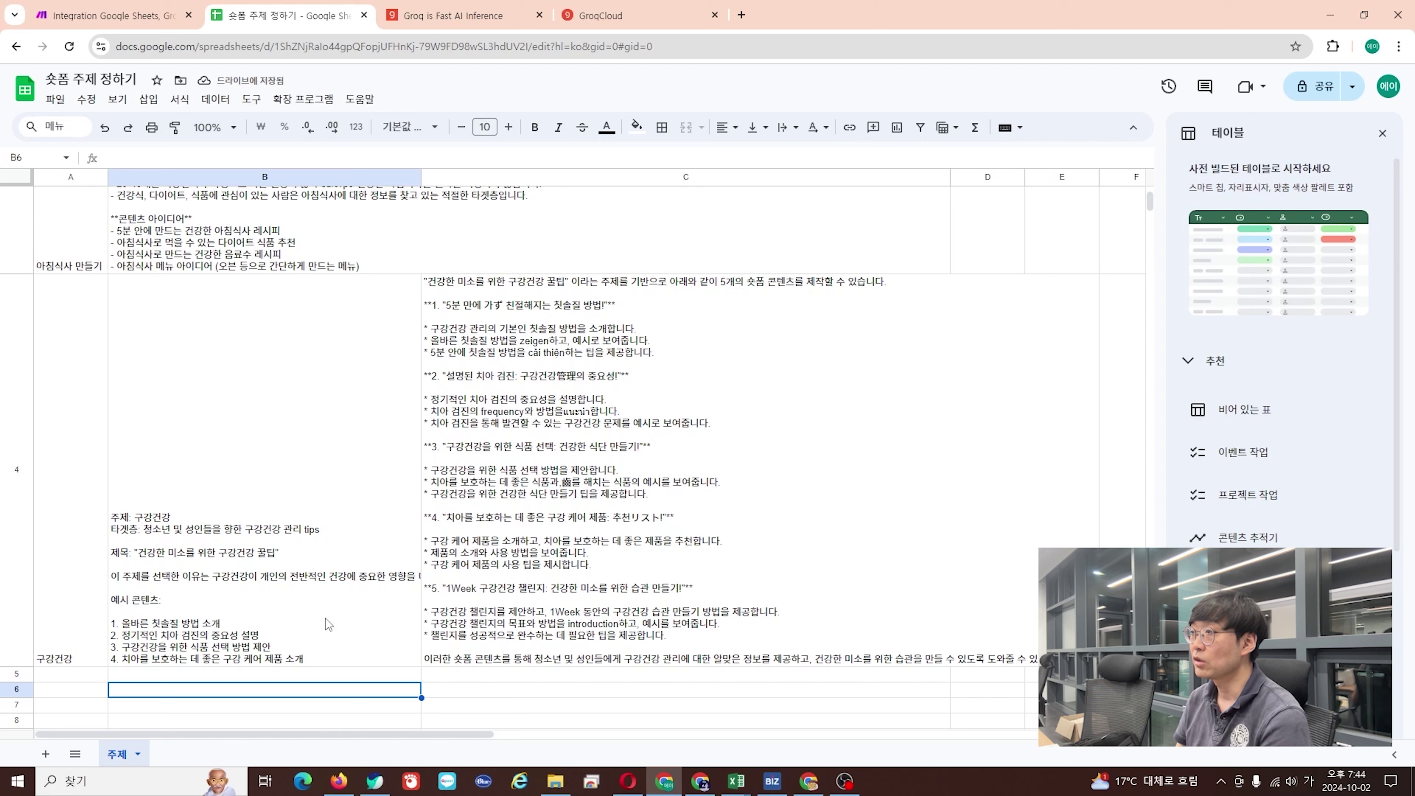